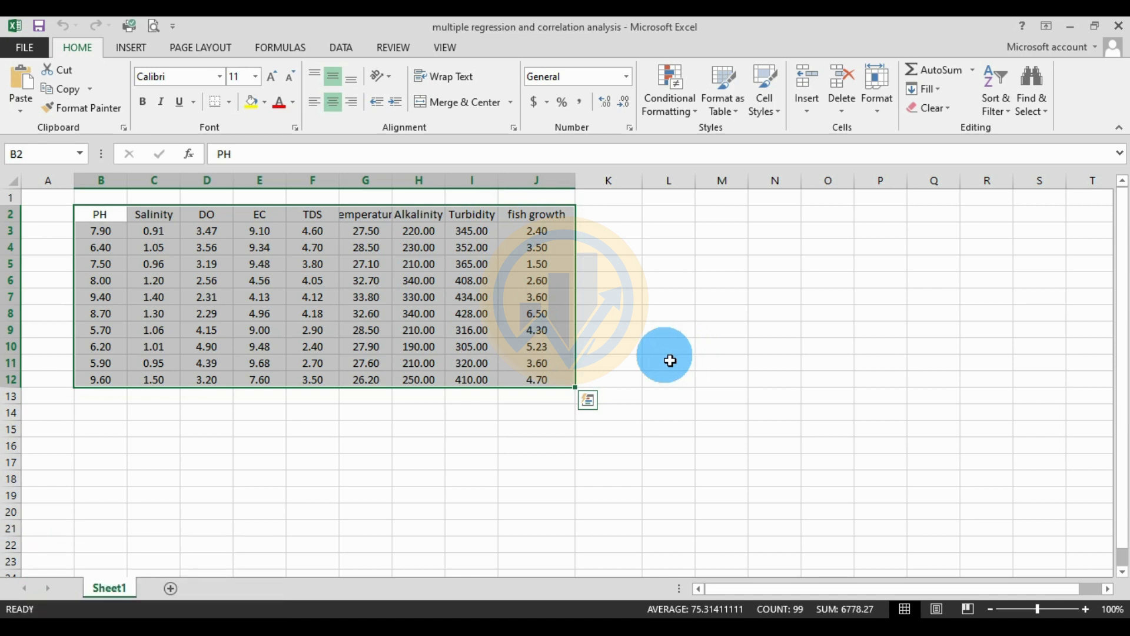
Step: Highlight the water-quality variable columns and the fish growth outcome column
left_click_drag(94, 216, 468, 380)
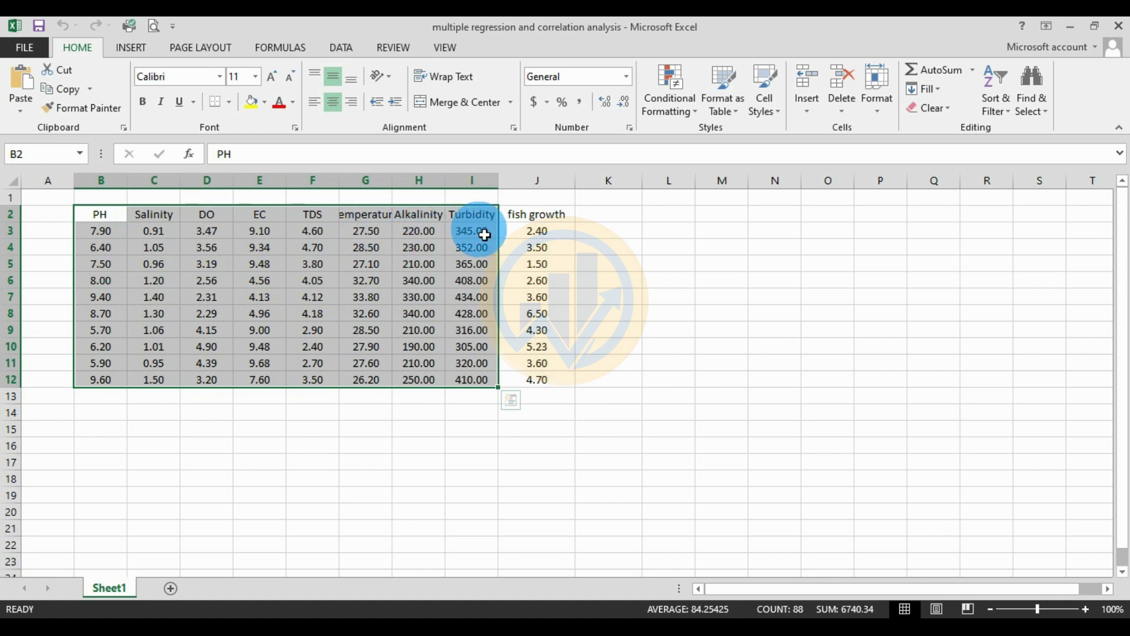
left_click_drag(545, 224, 536, 382)
left_click(687, 354)
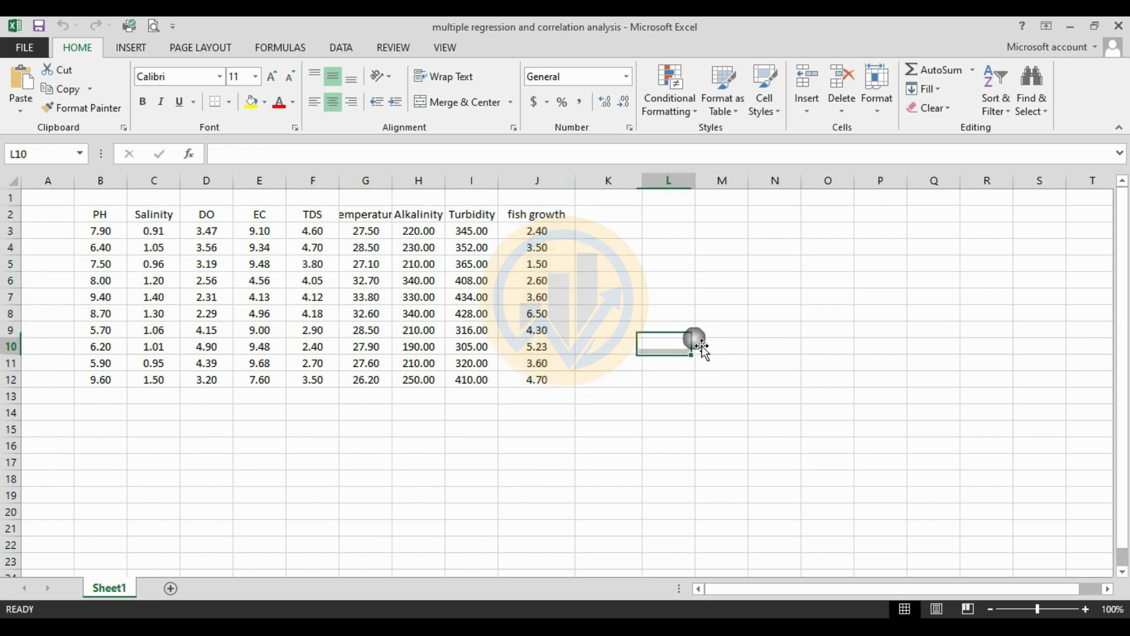
left_click_drag(100, 219, 461, 376)
left_click_drag(537, 218, 547, 379)
left_click(658, 367)
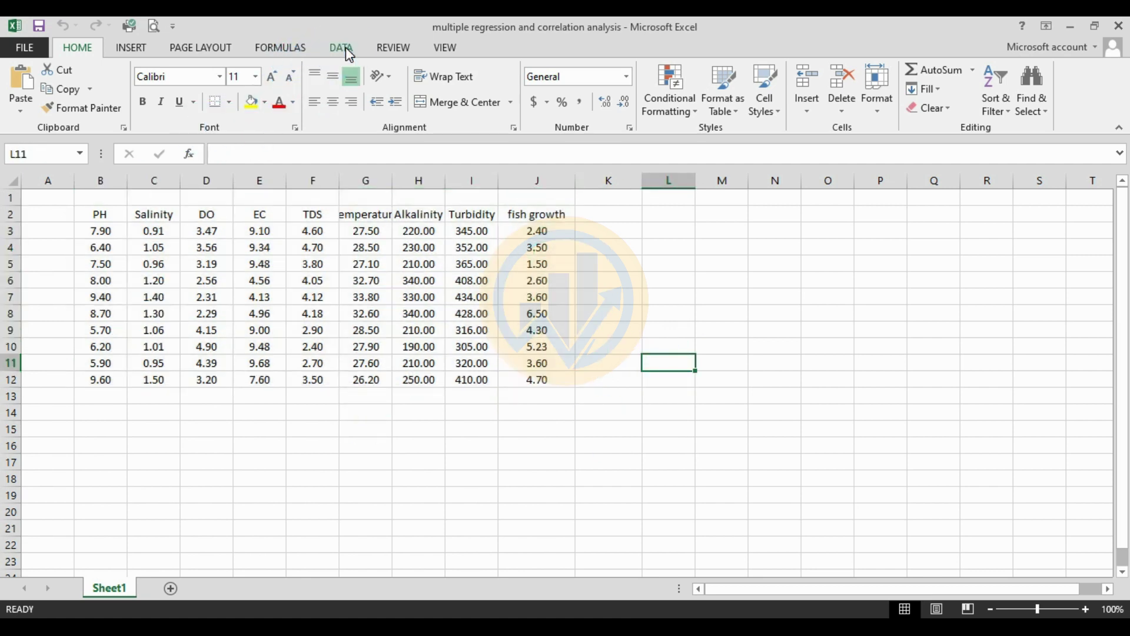
Step: Enable the Analysis ToolPak add-in through Excel Options > Add-Ins > Manage Excel Add-ins
left_click(347, 51)
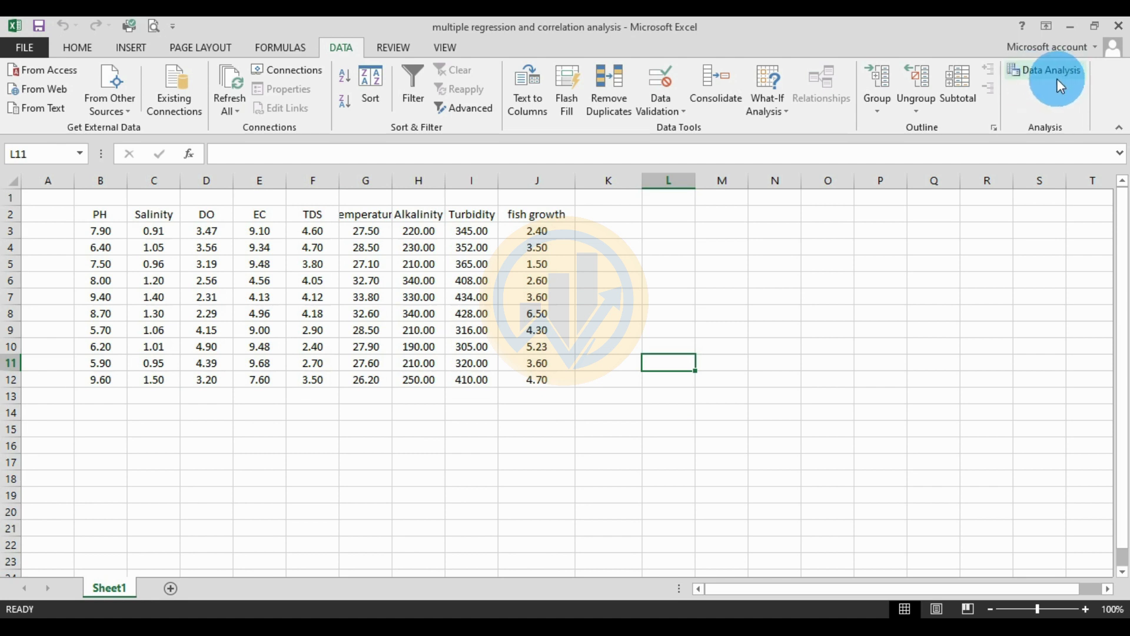
left_click(1036, 84)
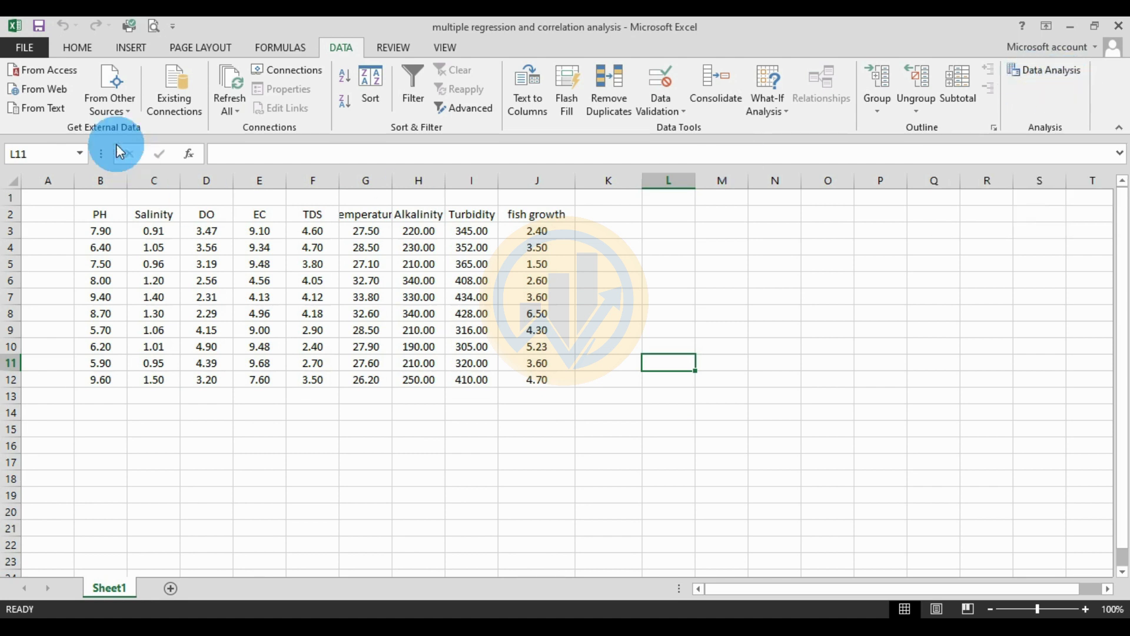
left_click(28, 49)
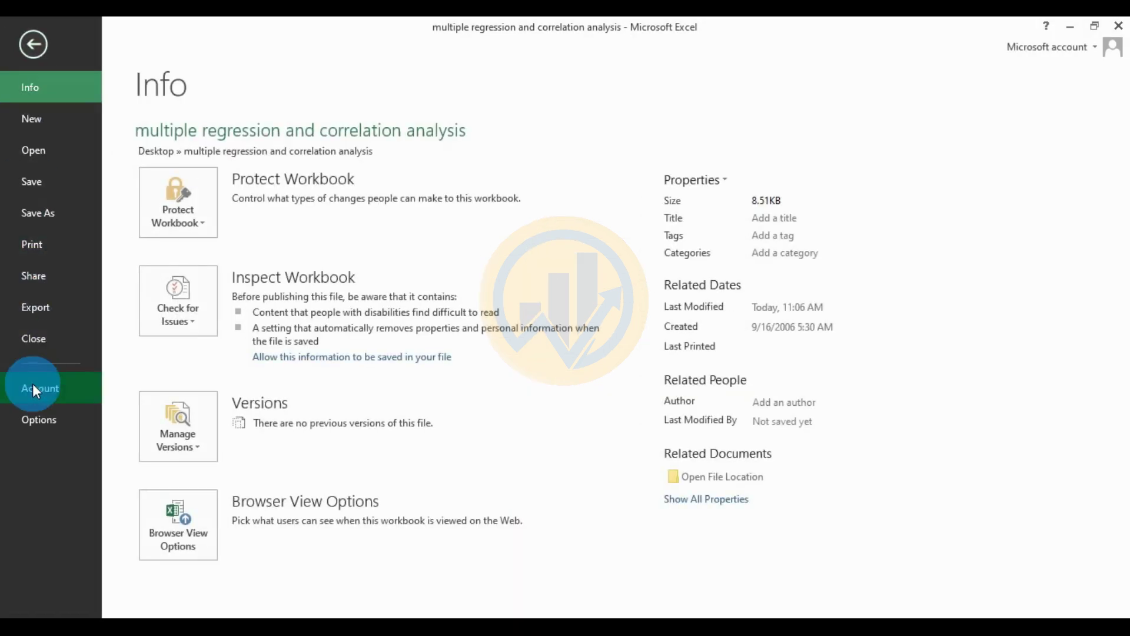
left_click(44, 425)
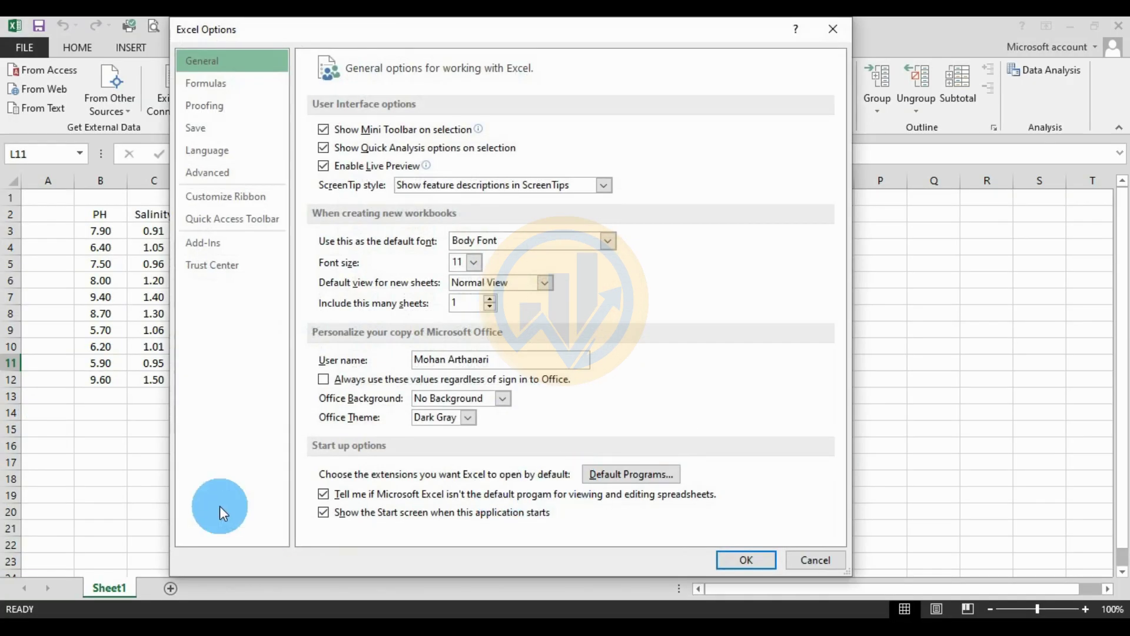
left_click(210, 246)
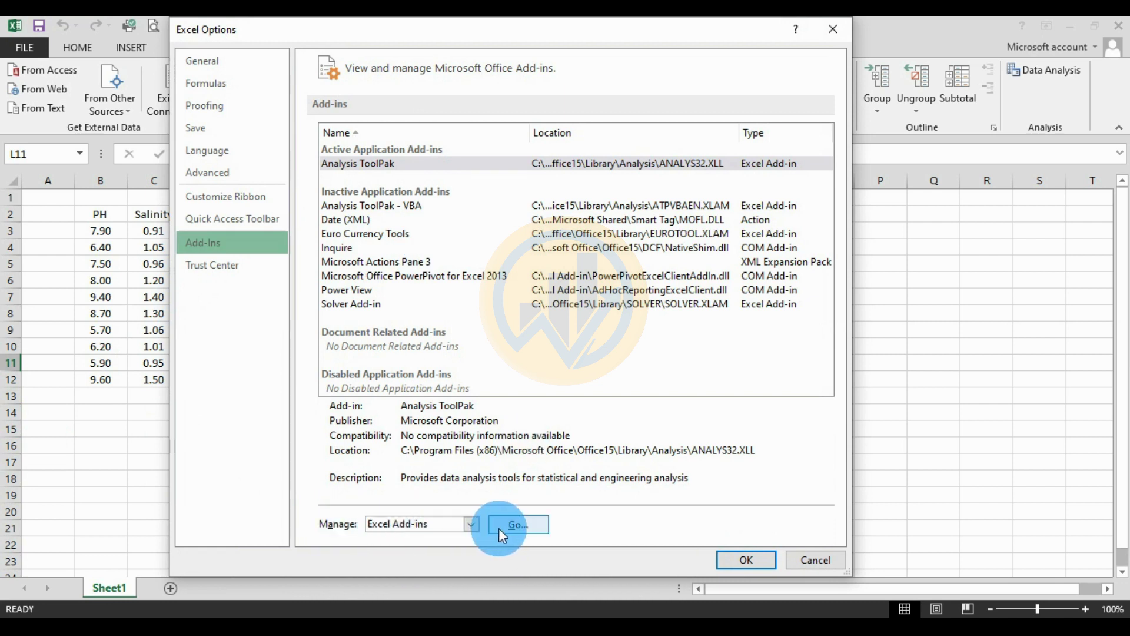
left_click(472, 525)
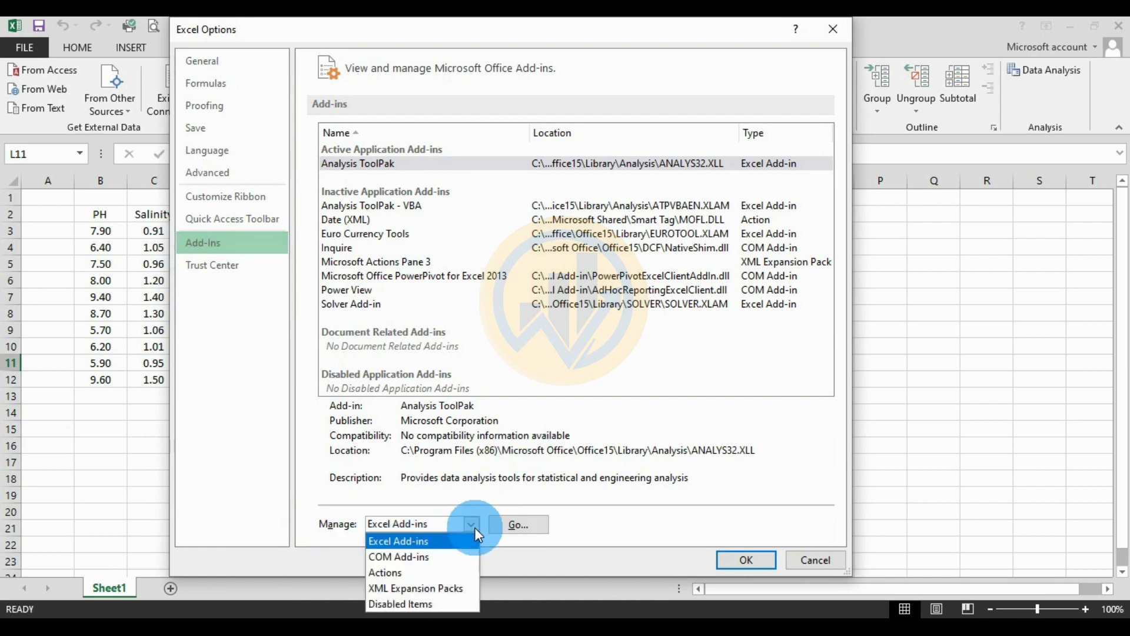
left_click(437, 540)
left_click(511, 529)
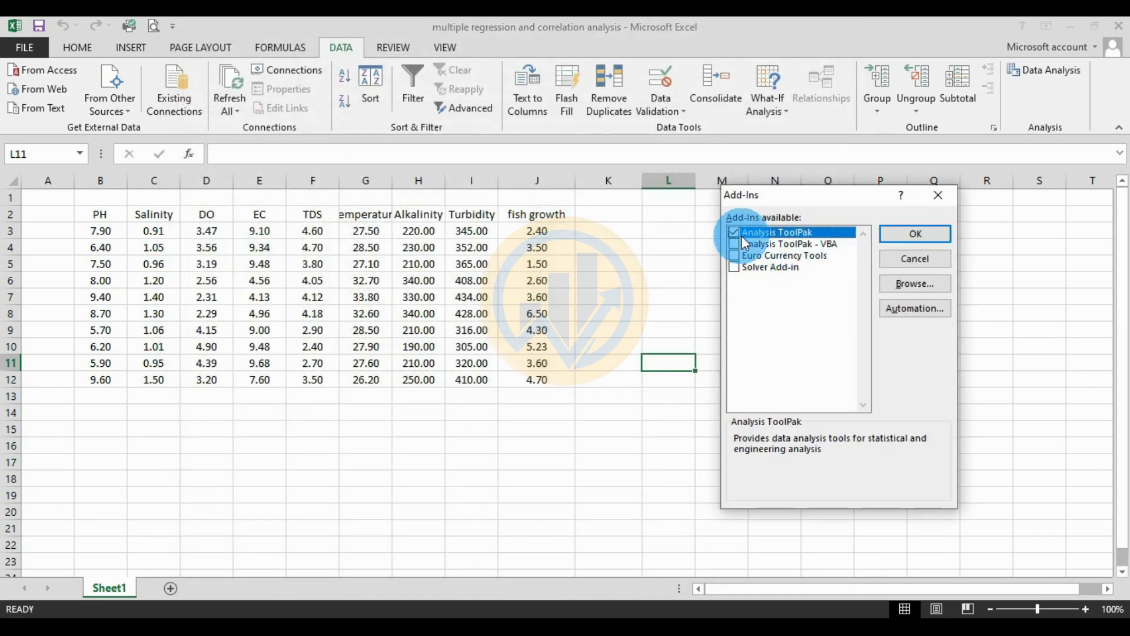
left_click(904, 234)
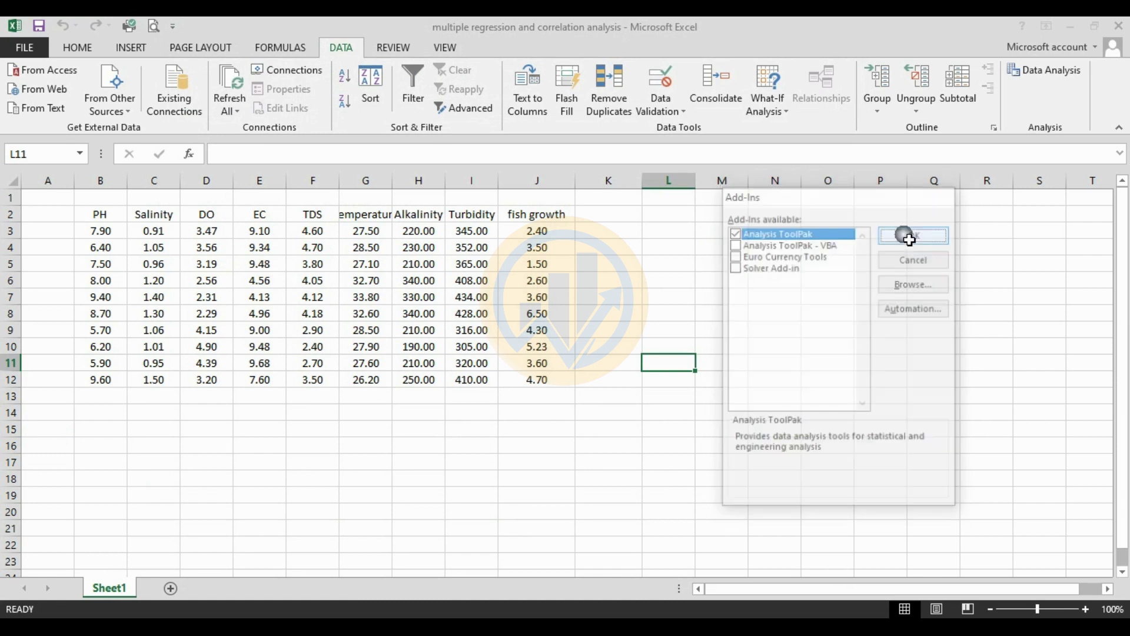
Step: Choose Regression from the Data Analysis tools list
left_click(1048, 70)
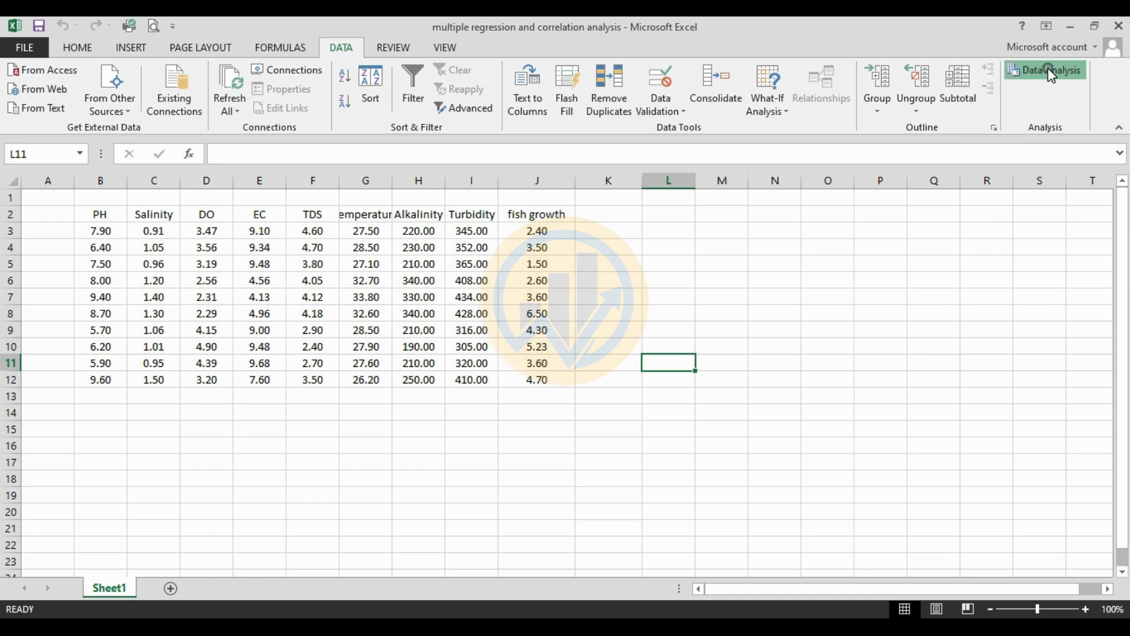
left_click_drag(781, 277, 782, 238)
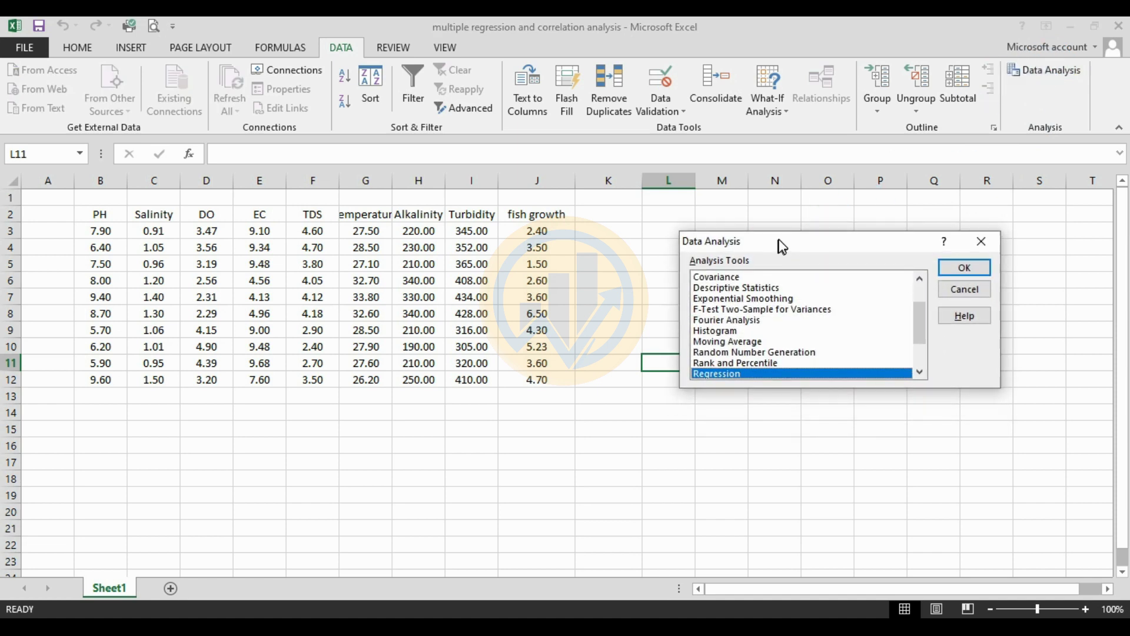
scroll(773, 308, "up", 2)
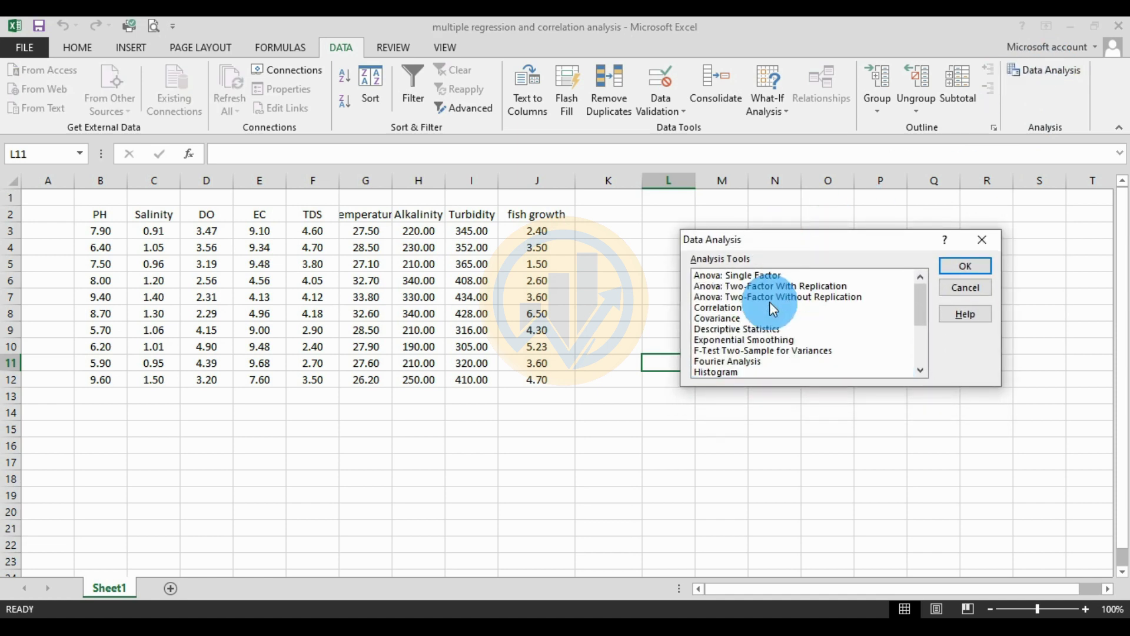
scroll(794, 301, "down", 3)
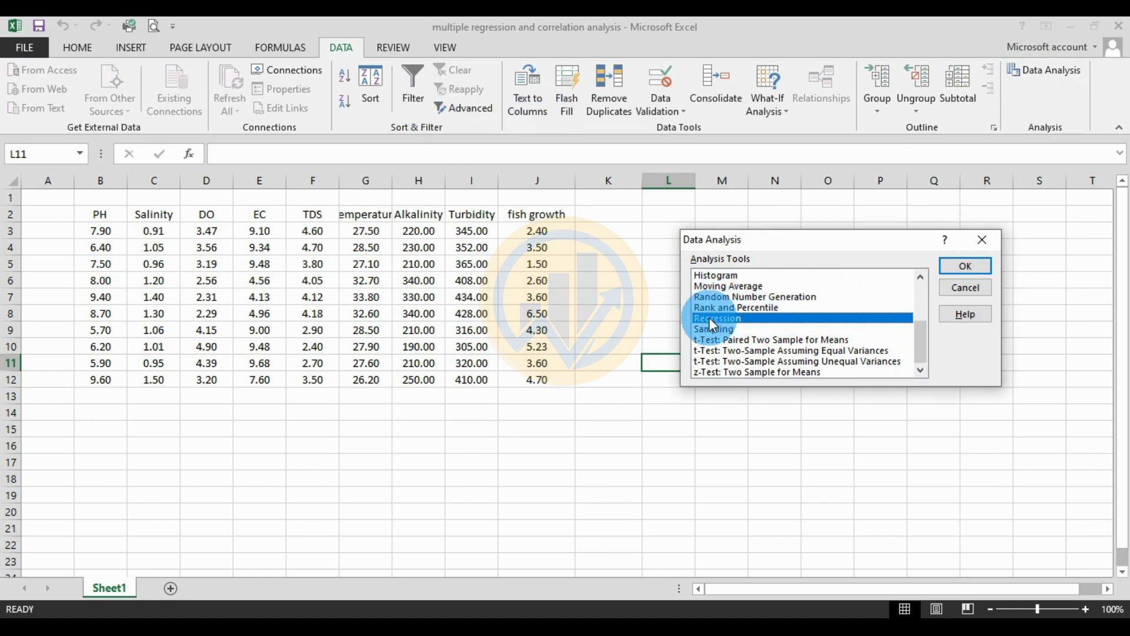
left_click(966, 268)
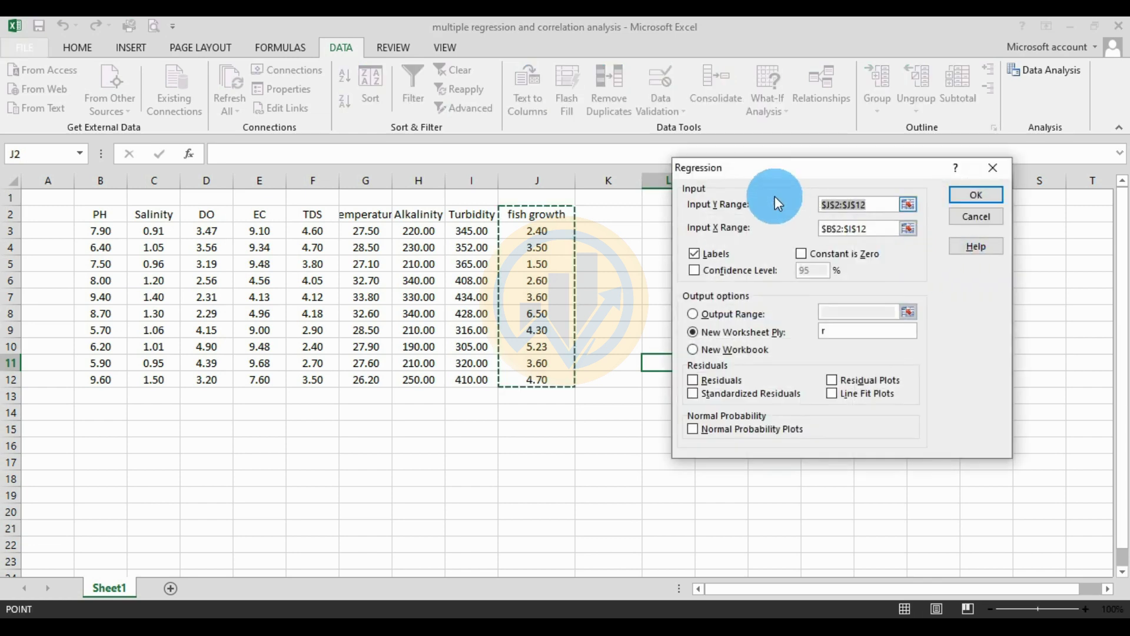
Step: Set the regression Input Y Range to fish growth cells $J$2:$J$12
left_click_drag(752, 170, 760, 212)
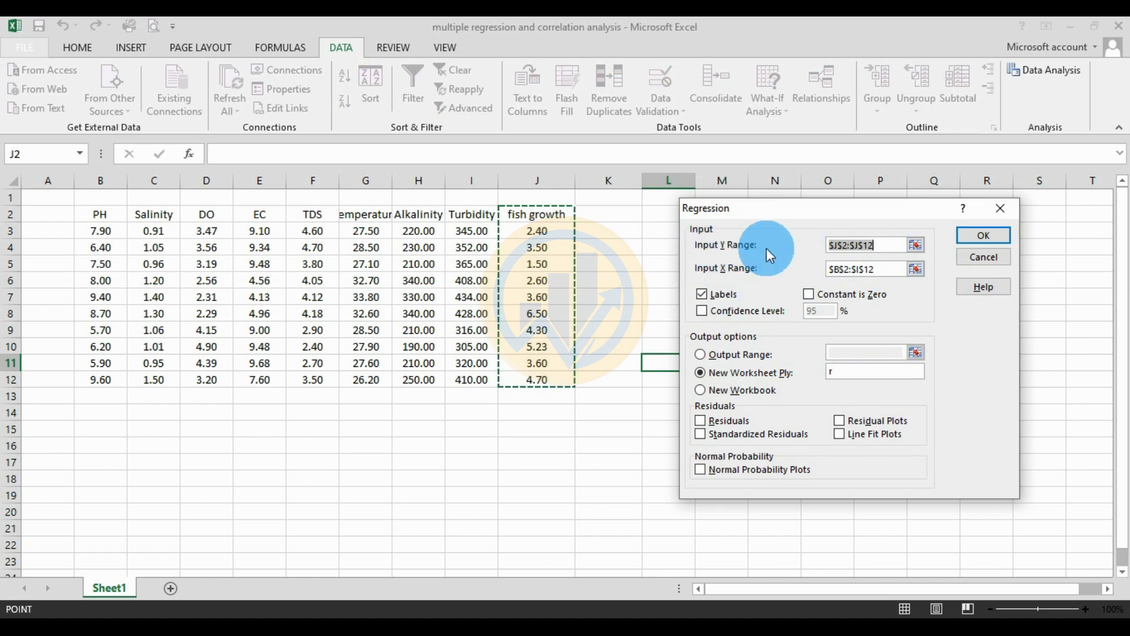
left_click(915, 245)
left_click_drag(537, 215, 543, 382)
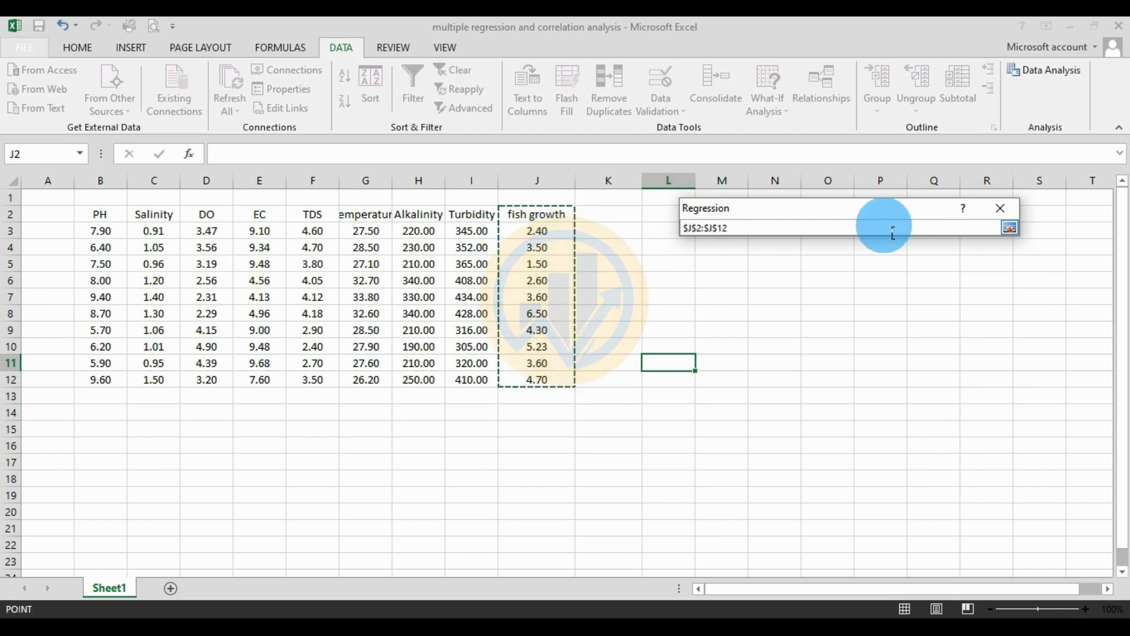
left_click(1011, 228)
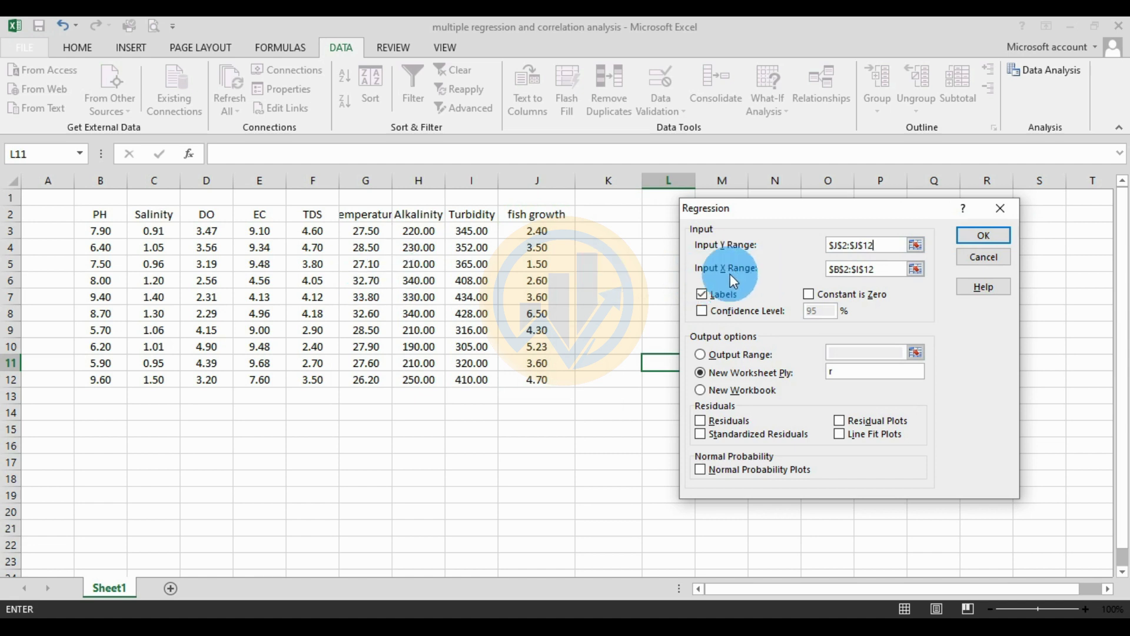
Step: Set Input X Range to $B$2:$I$12 and output to a New Worksheet Ply named 'regression'
left_click(916, 269)
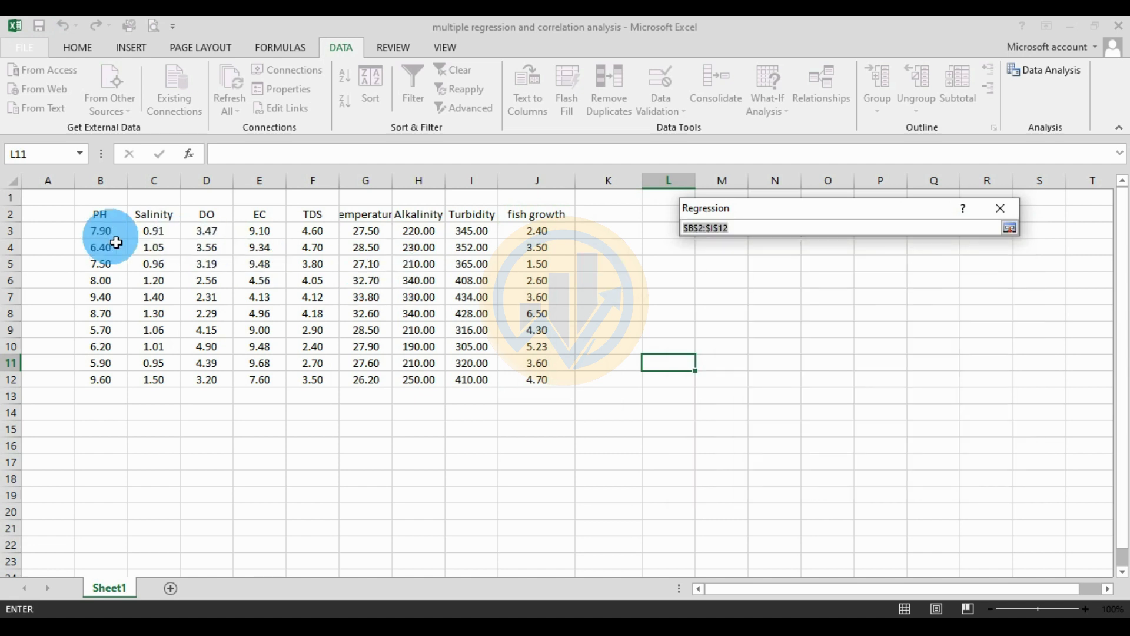
left_click_drag(100, 222, 452, 377)
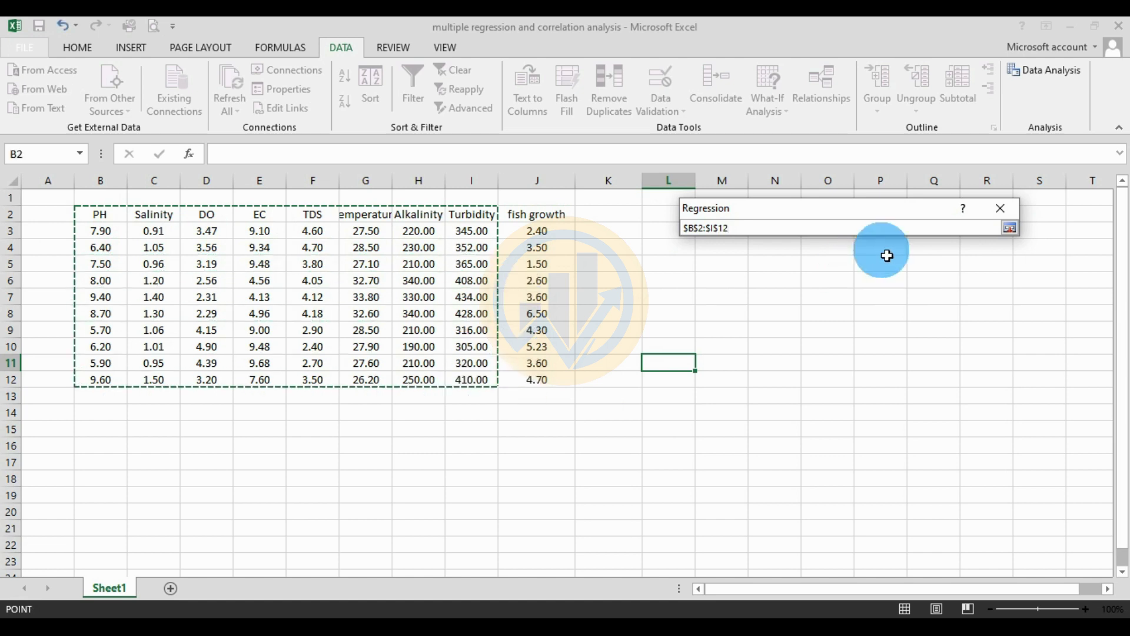
left_click(1010, 228)
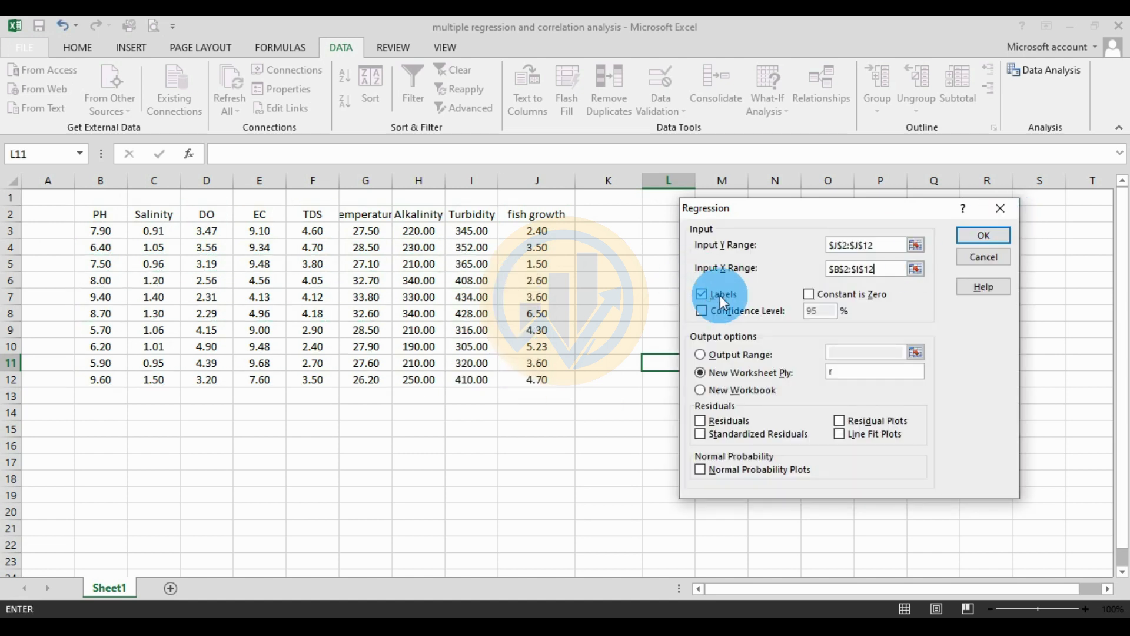
left_click(718, 373)
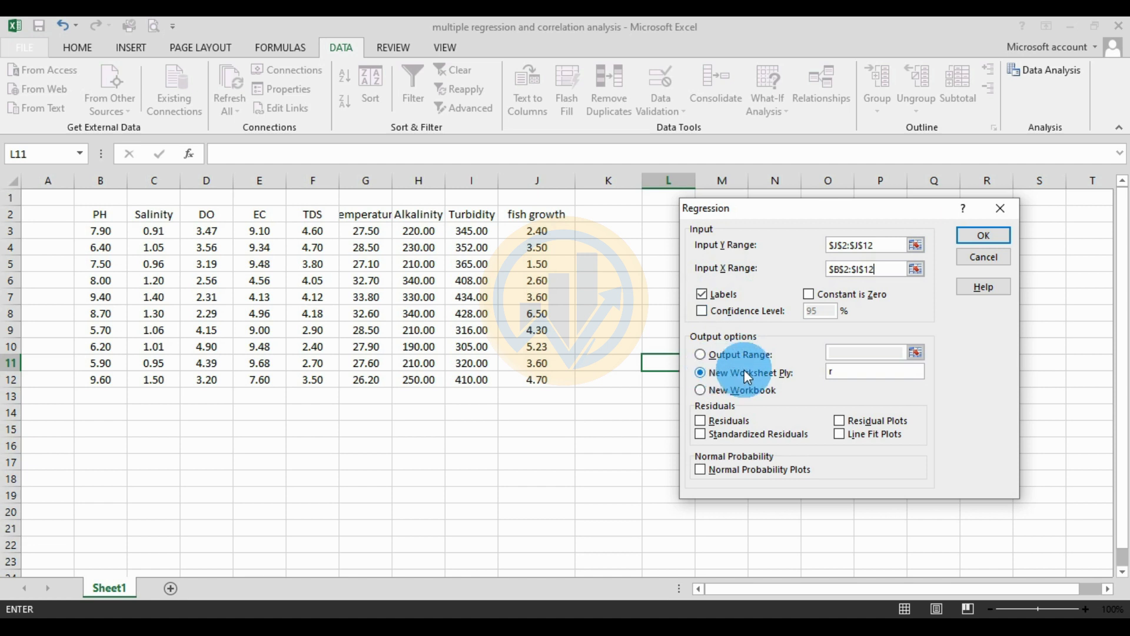
double_click(847, 372)
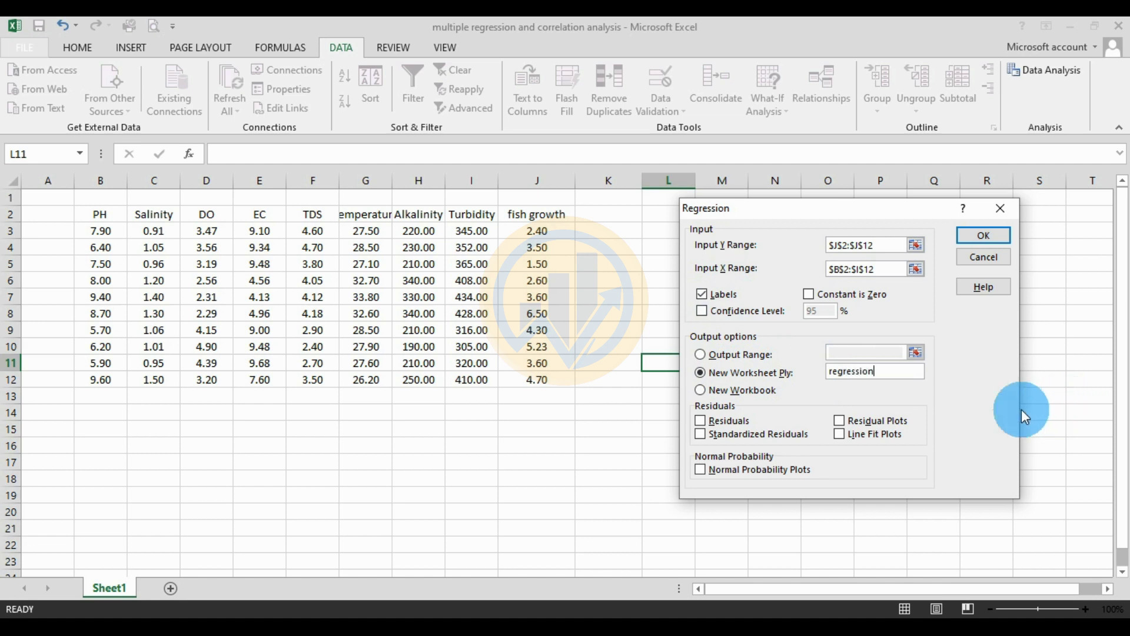
Step: Run the regression and widen column A and the Significance F column to show full values
left_click(982, 237)
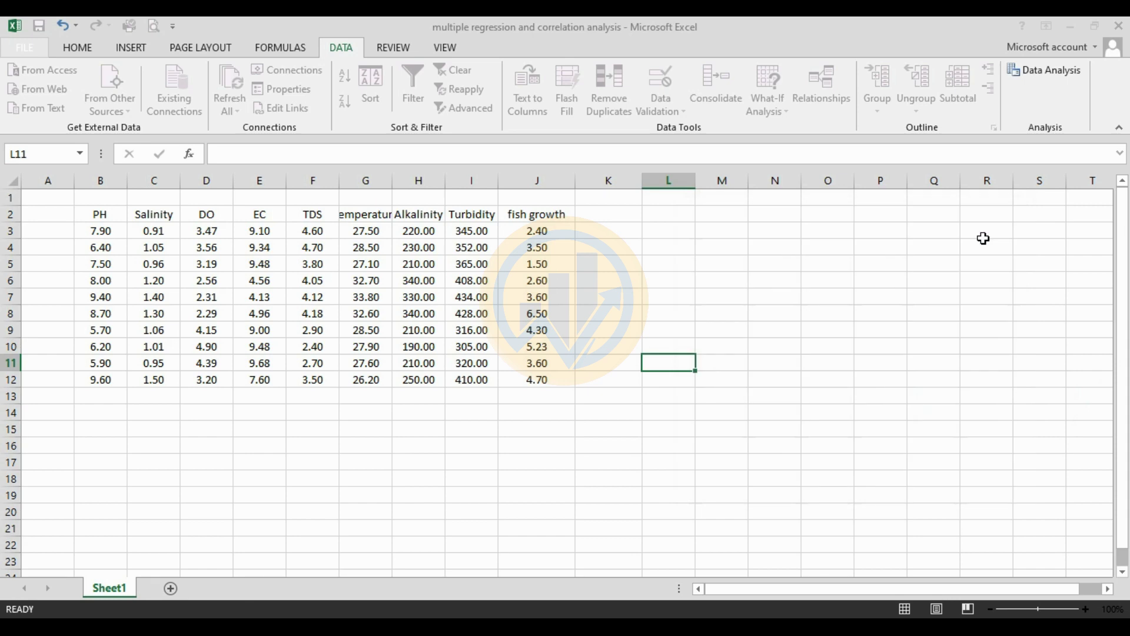
left_click(416, 349)
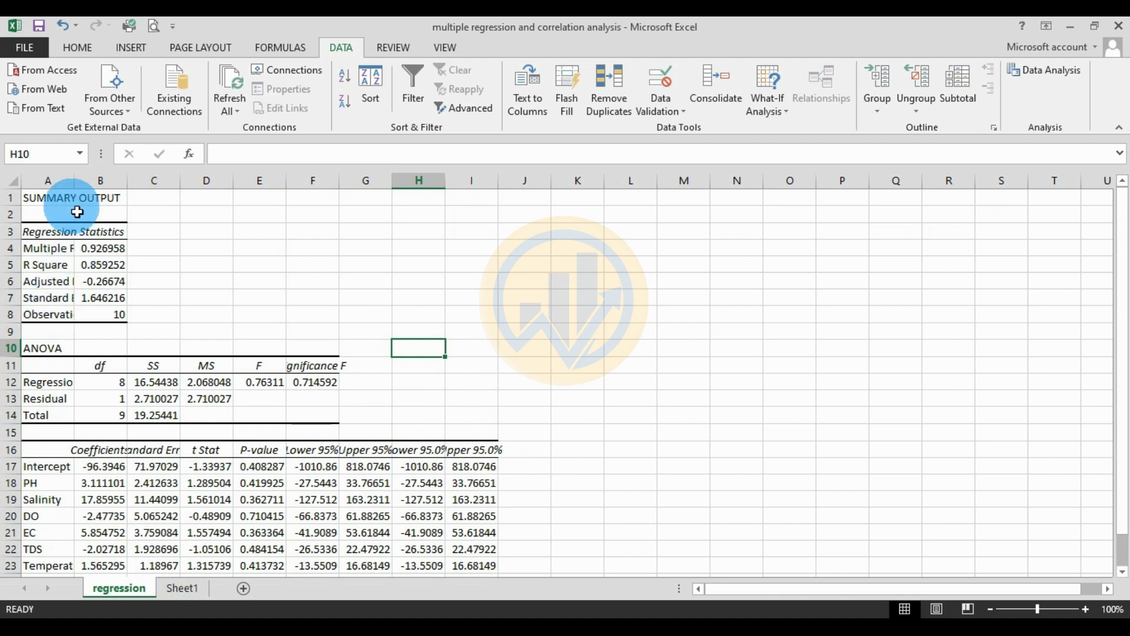
left_click_drag(81, 194, 278, 190)
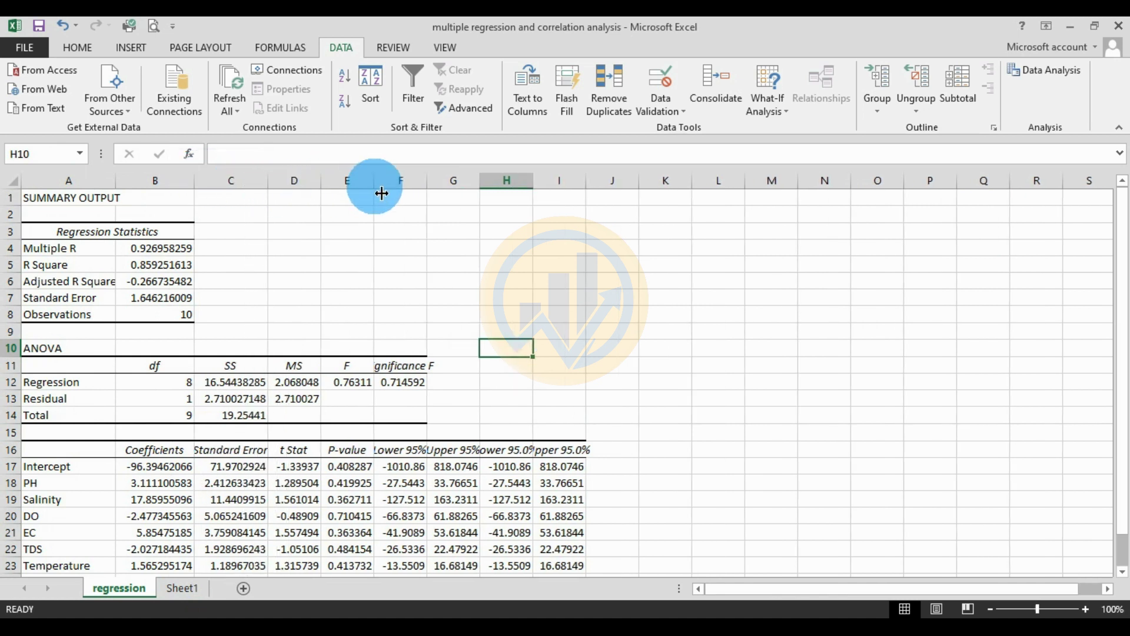
left_click_drag(434, 189, 756, 190)
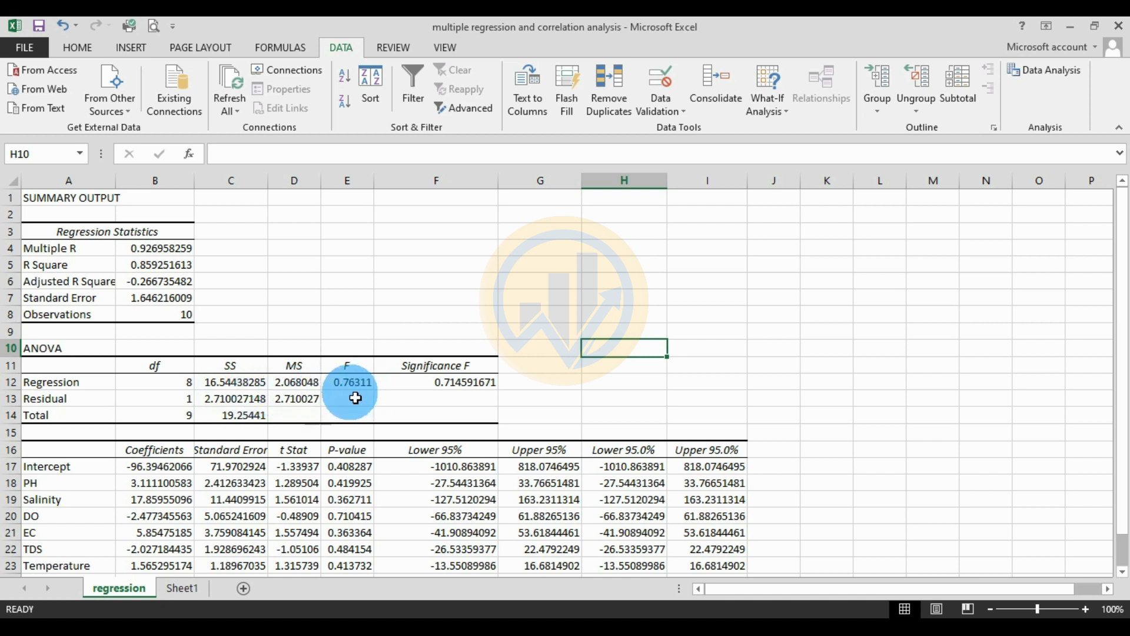
left_click(423, 391)
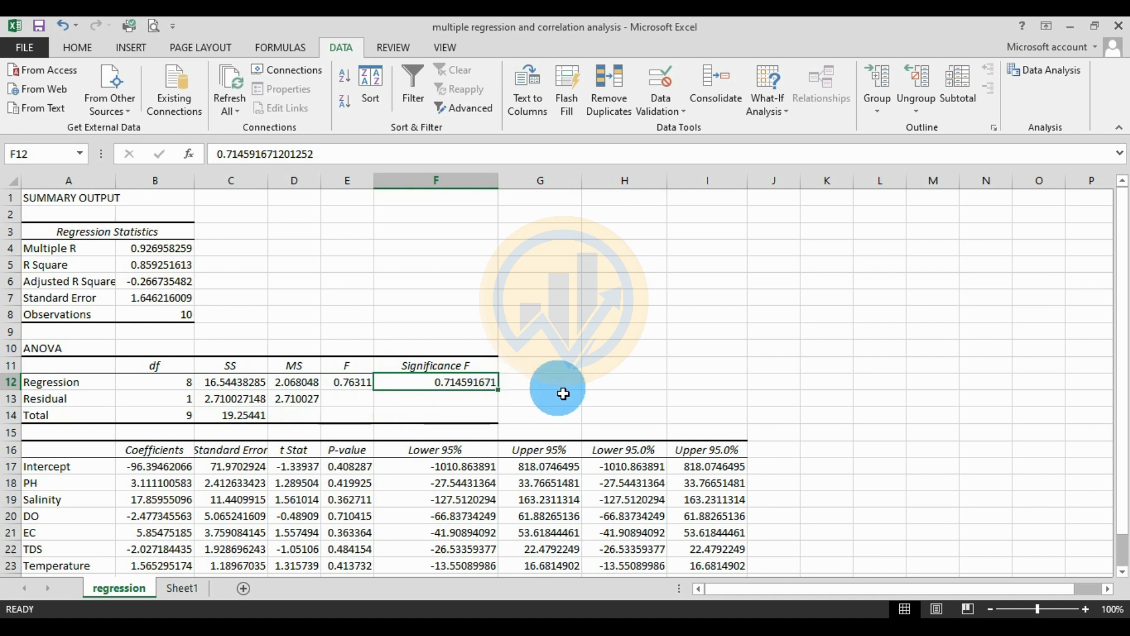
Step: Enter 0.05 in G11 as the significance level to compare with Significance F 0.7146
left_click(564, 368)
type("0.05")
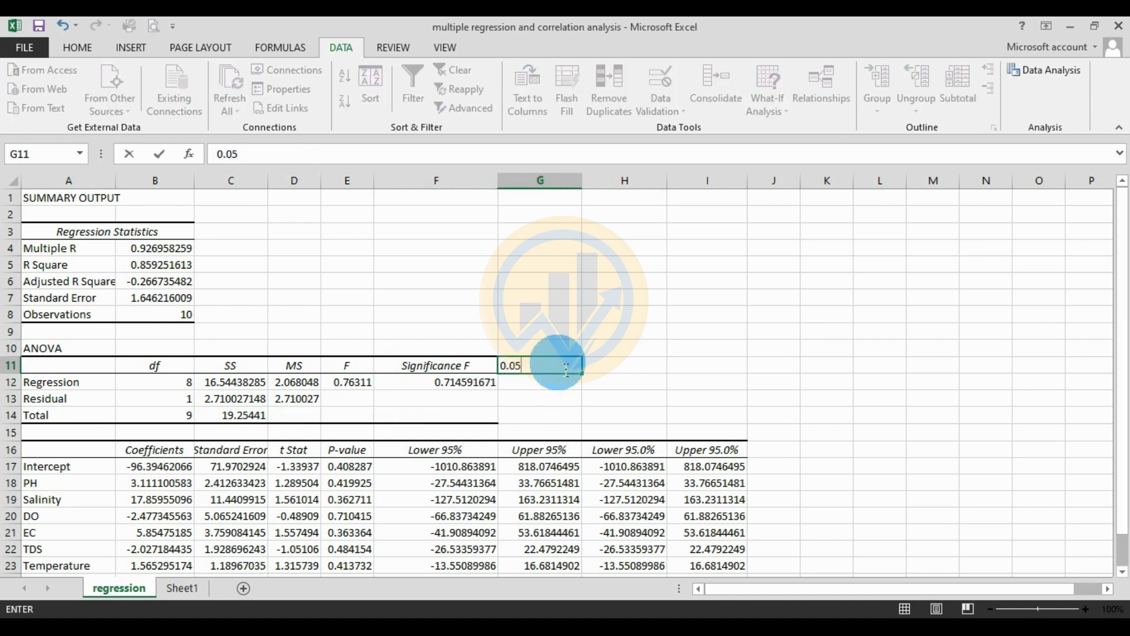
left_click(591, 399)
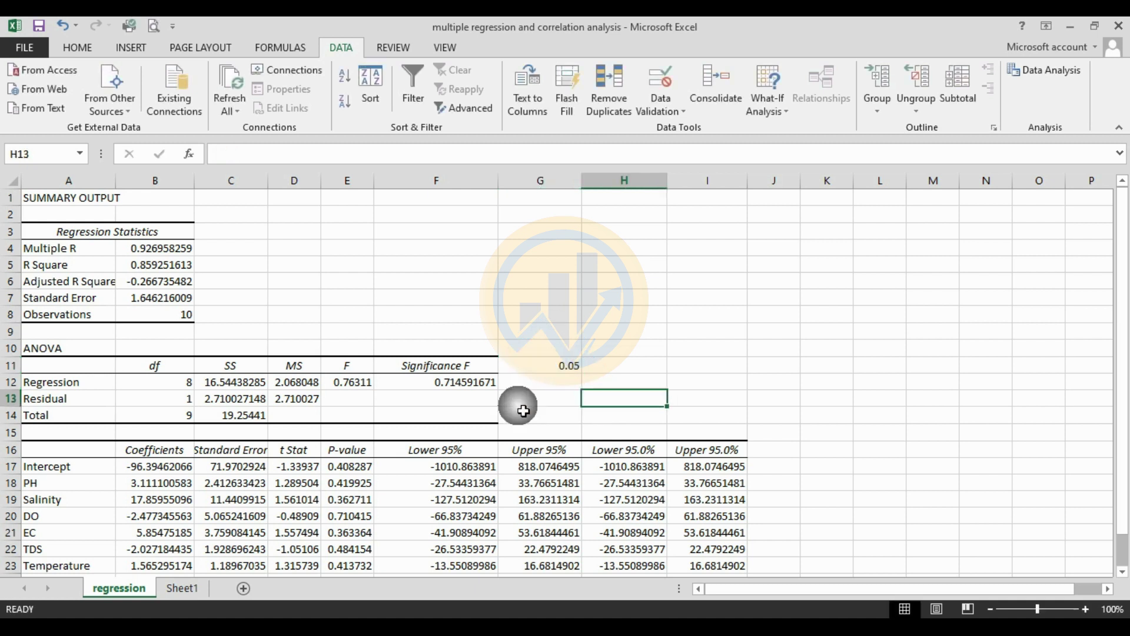
left_click(480, 389)
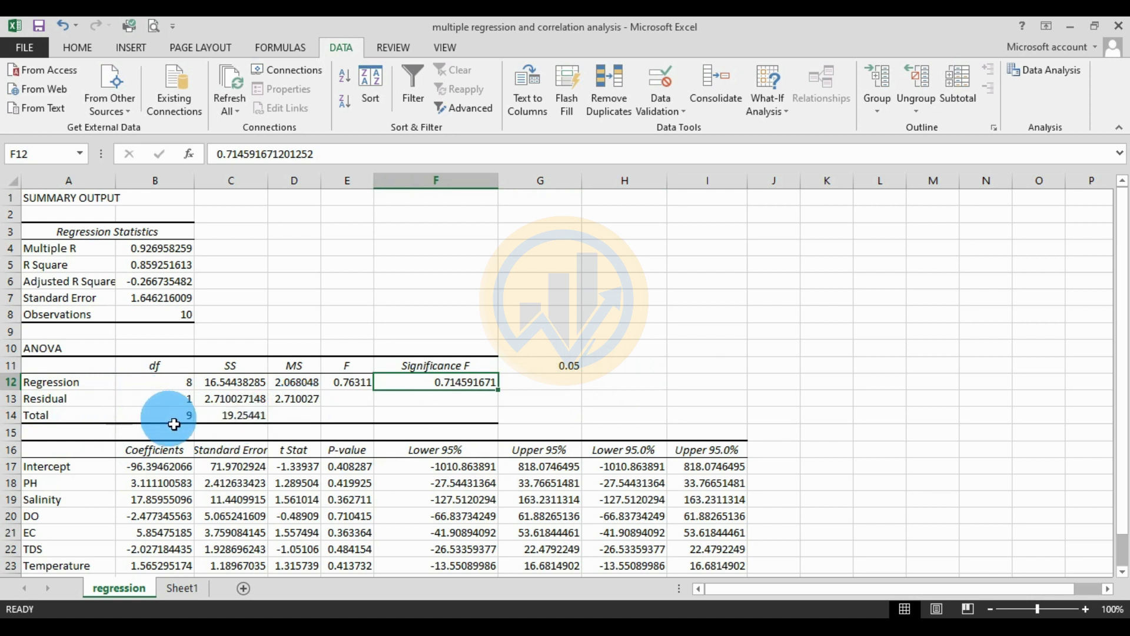
left_click(264, 423)
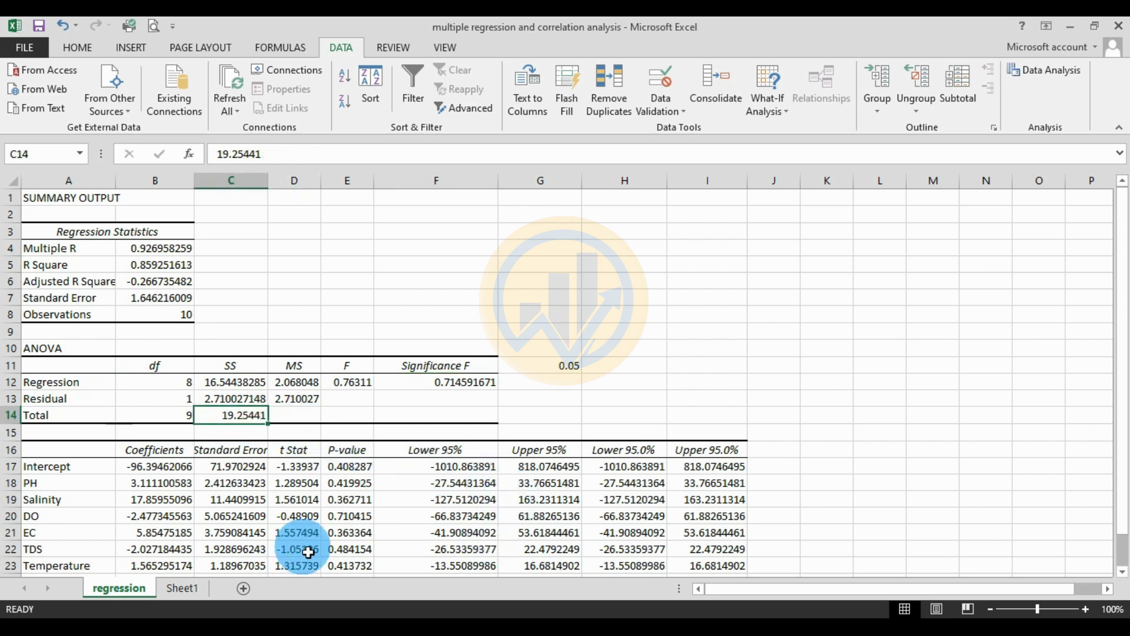
scroll(475, 544, "down", 2)
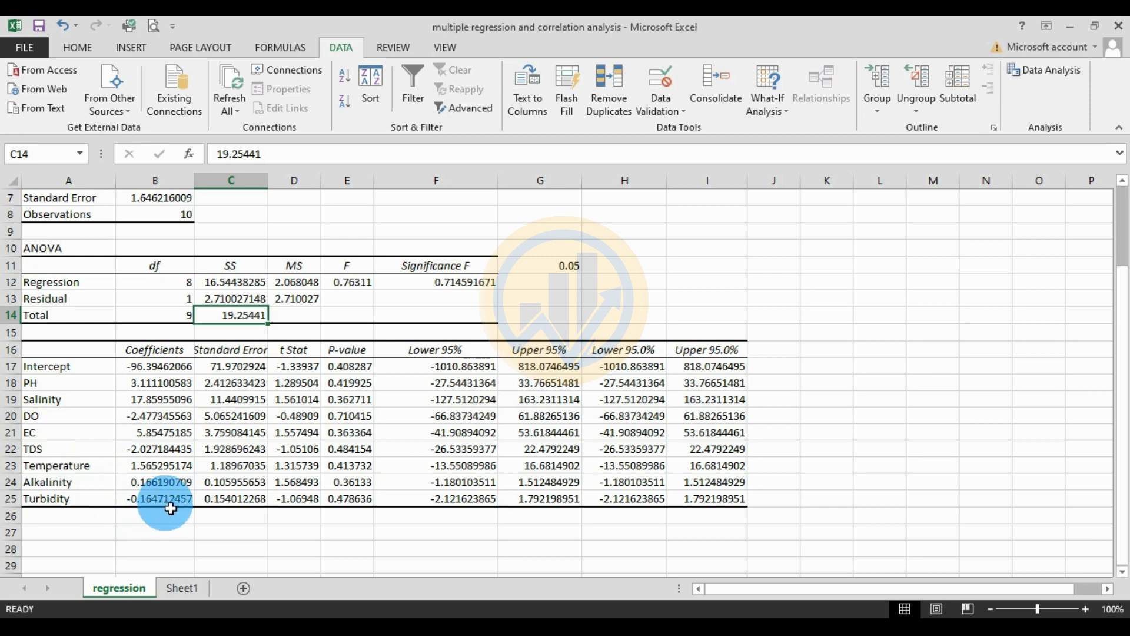
Step: Return to Sheet1 and choose Correlation from the Data Analysis tools
left_click(182, 588)
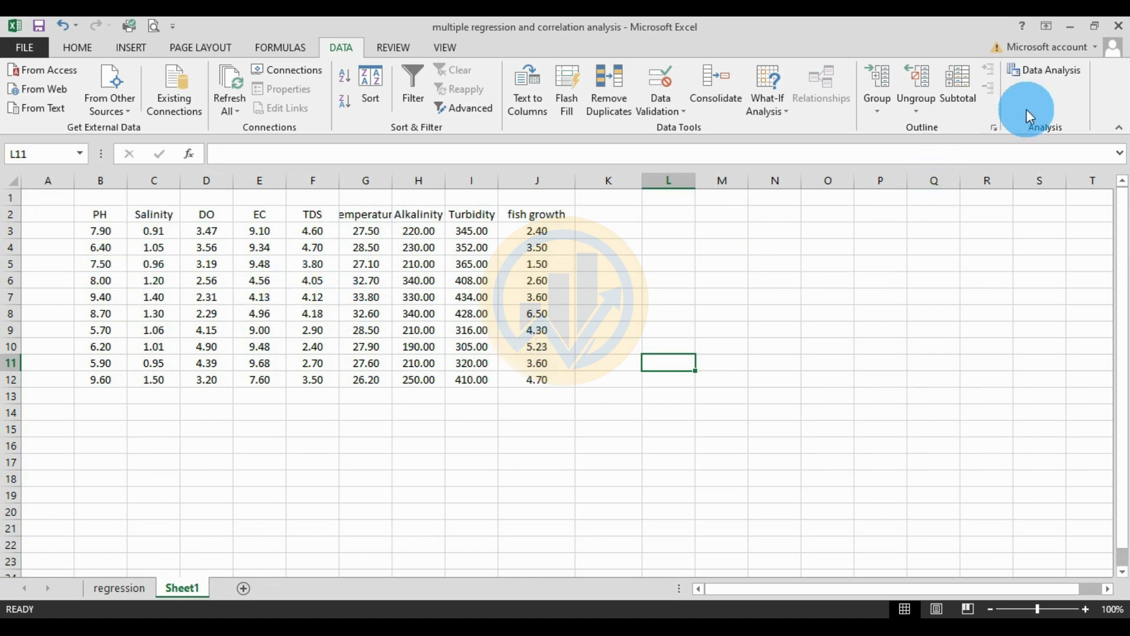
left_click(1043, 71)
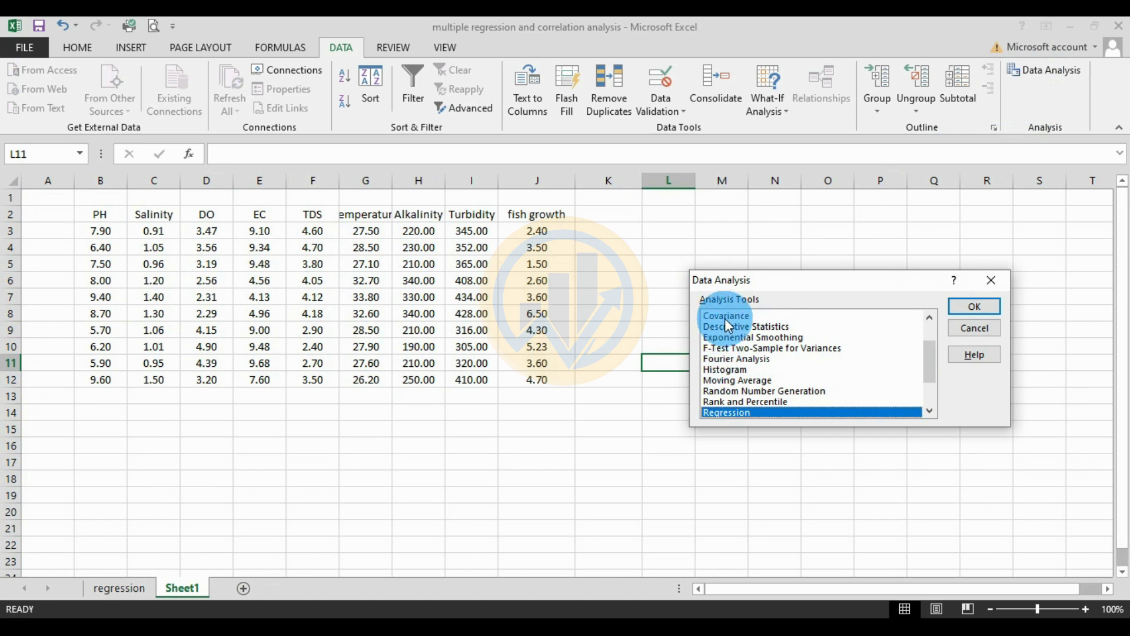
scroll(727, 330, "up", 1)
left_click(730, 337)
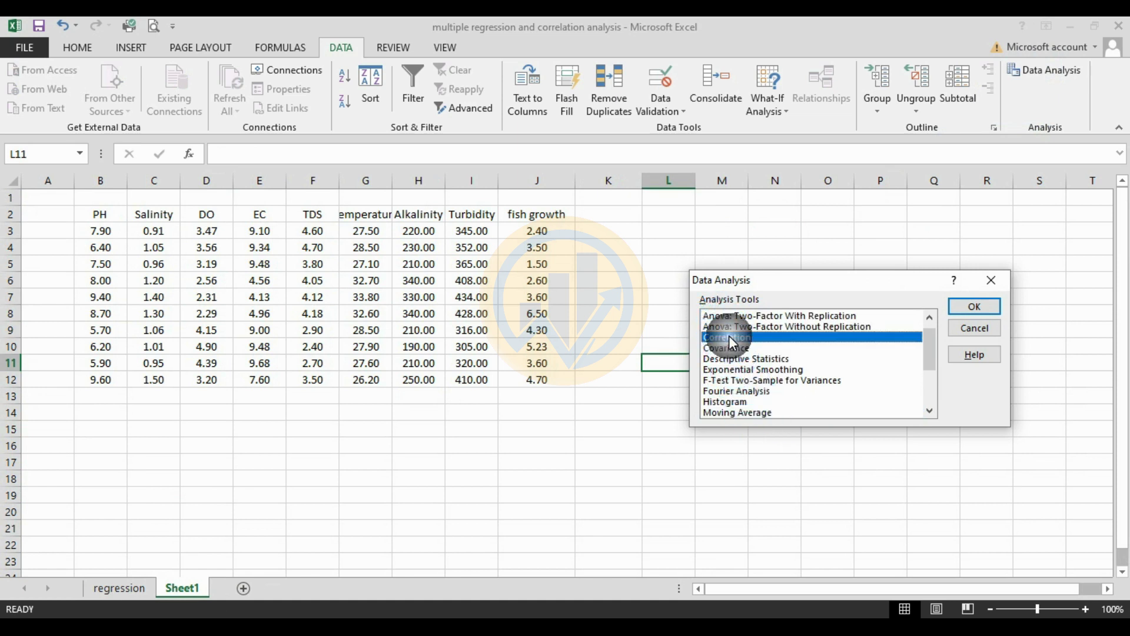
left_click(972, 311)
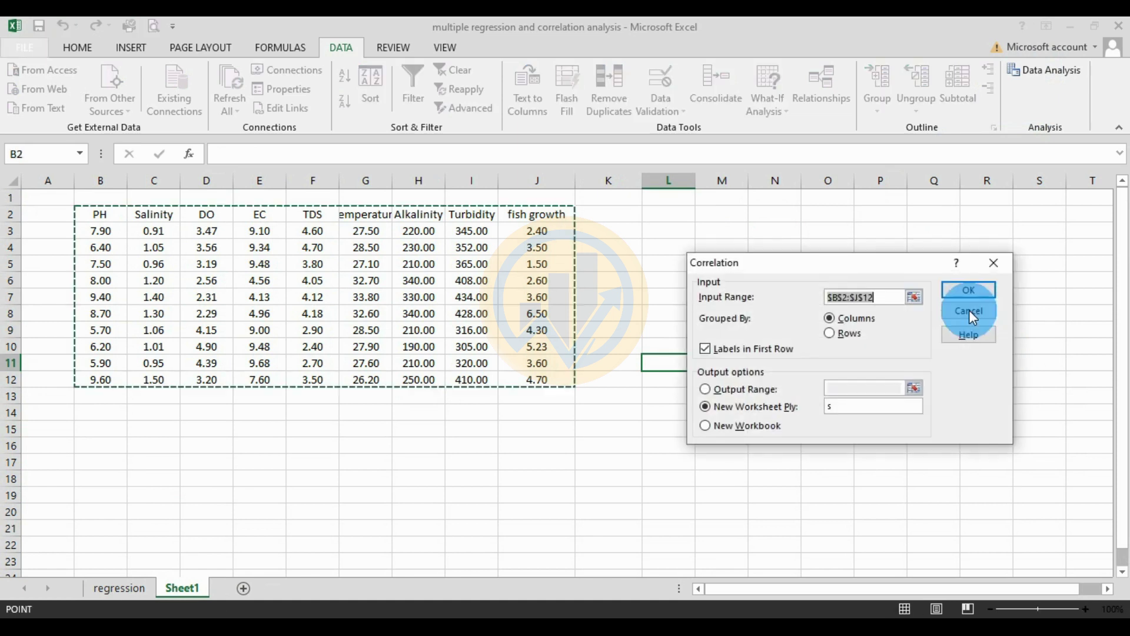
Step: Set the correlation input range to $B$2:$J$12, outputting to a new sheet named 'correlation'
left_click_drag(814, 260, 789, 235)
left_click(875, 272)
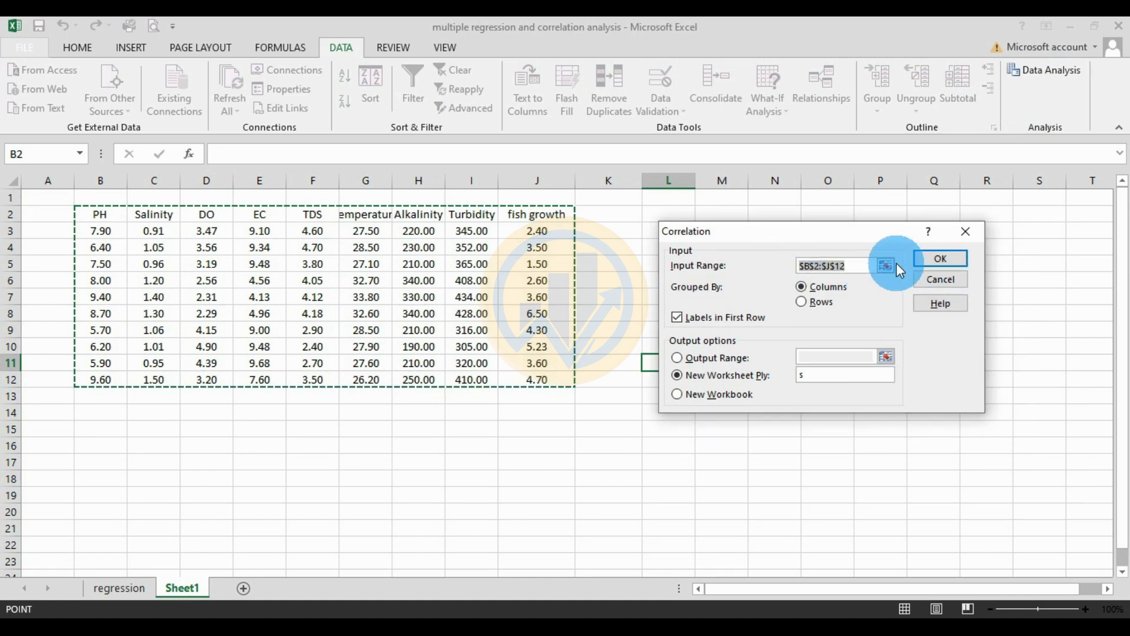
left_click_drag(95, 215, 538, 380)
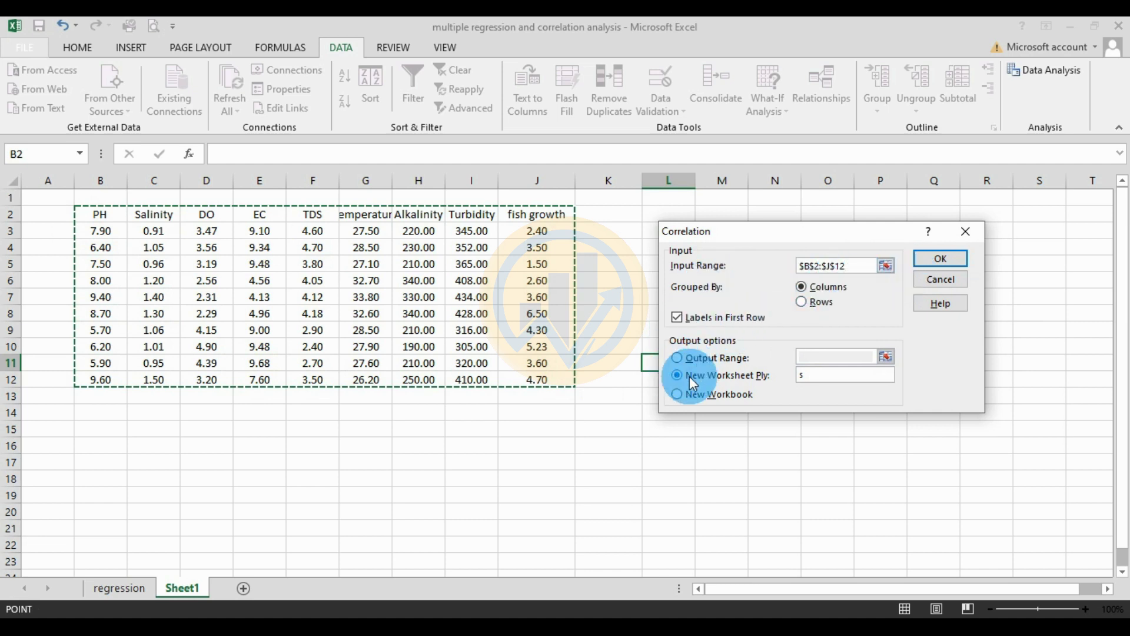
left_click(744, 379)
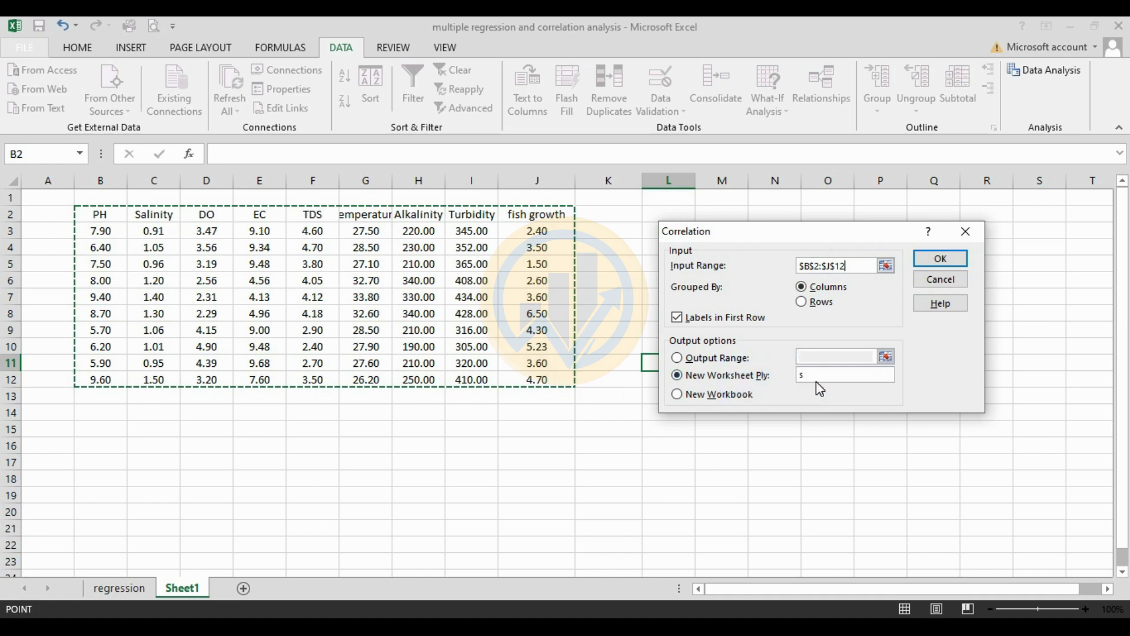
type("s")
left_click(805, 375)
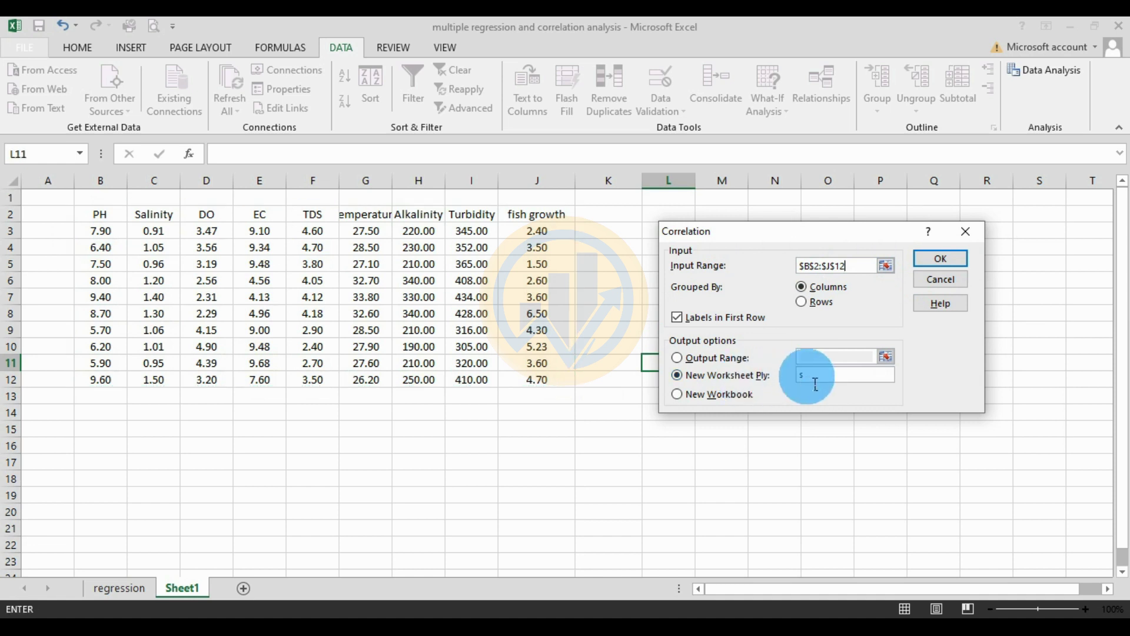
left_click(805, 376)
Step: Run the correlation, widen column A, and select the variable names in A2:A10
left_click(937, 260)
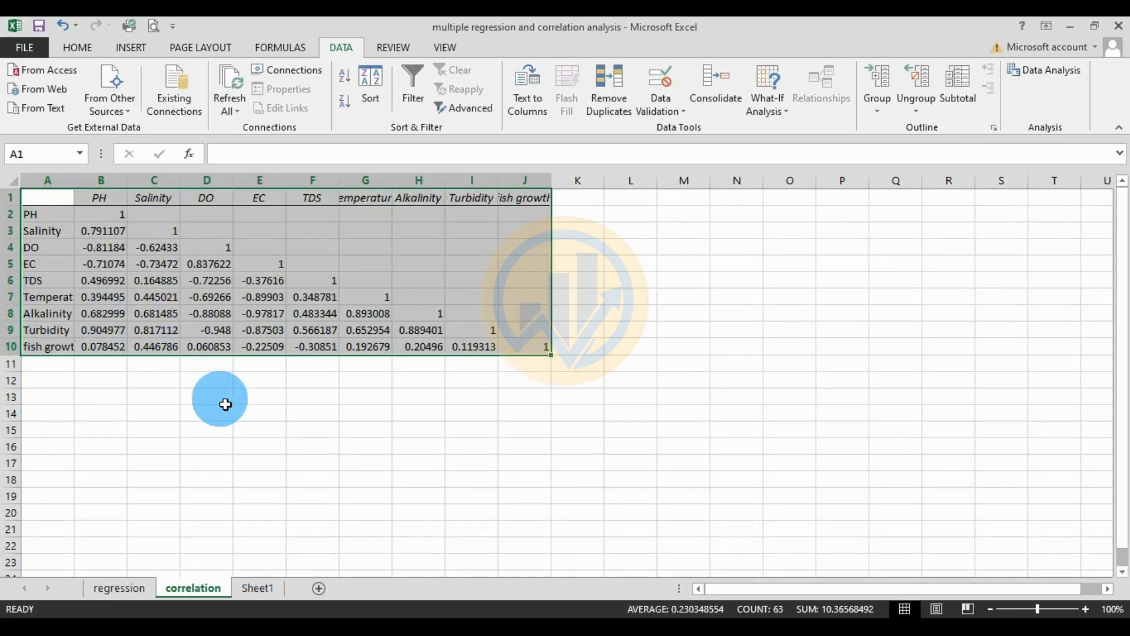
left_click(206, 430)
left_click_drag(80, 183, 115, 197)
left_click_drag(41, 215, 51, 335)
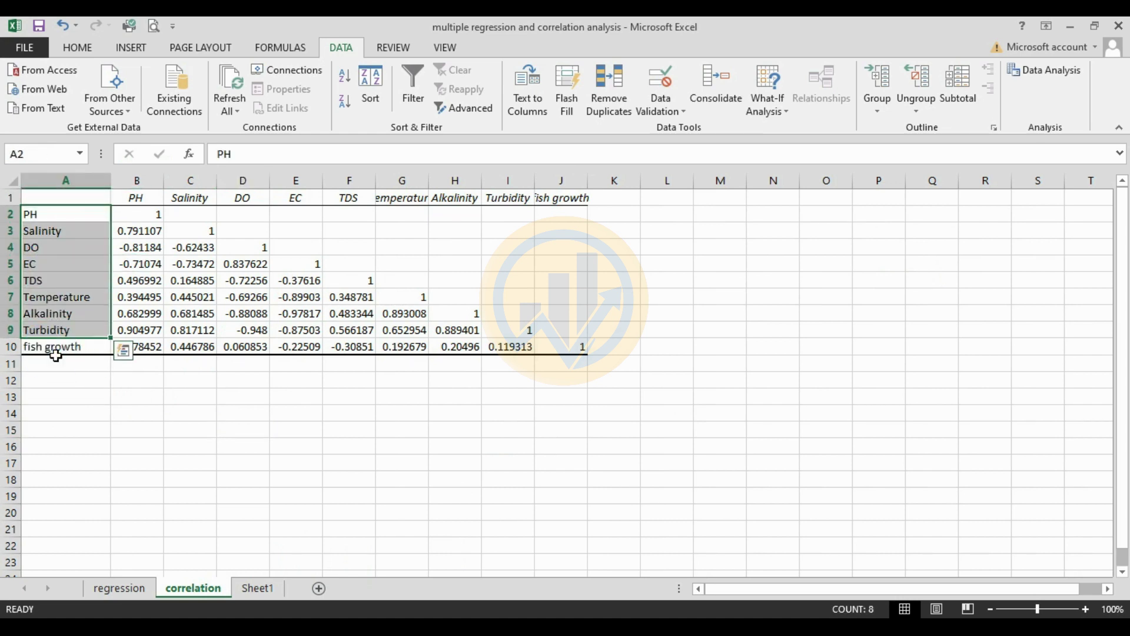
left_click(56, 352)
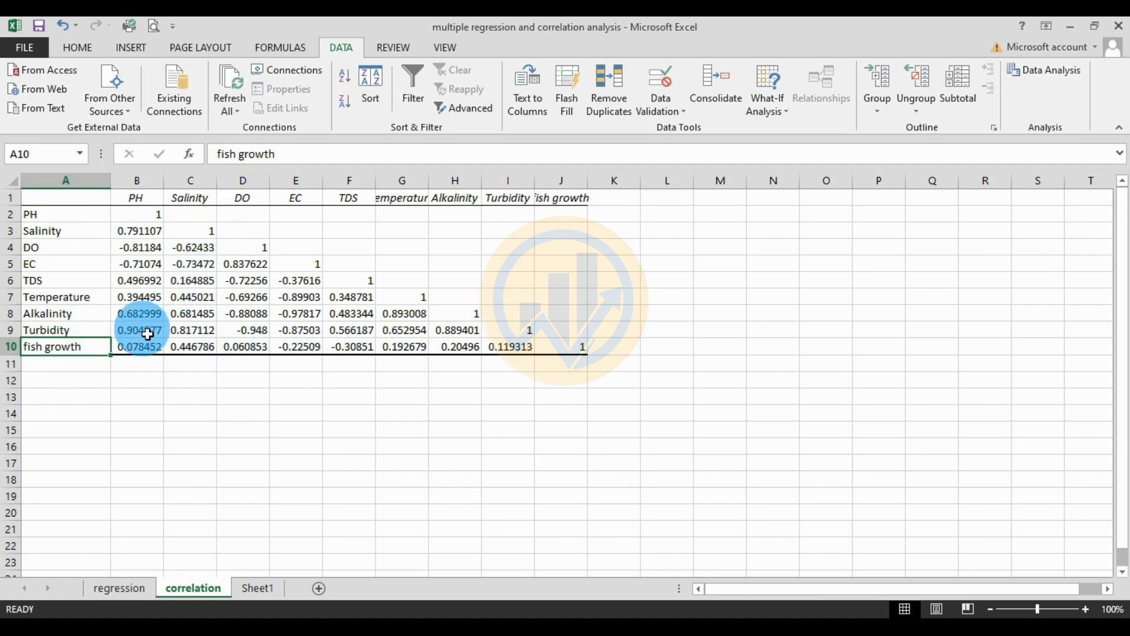
Step: Inspect fish growth's correlations with Salinity, DO, EC and TDS in row 10
left_click(191, 348)
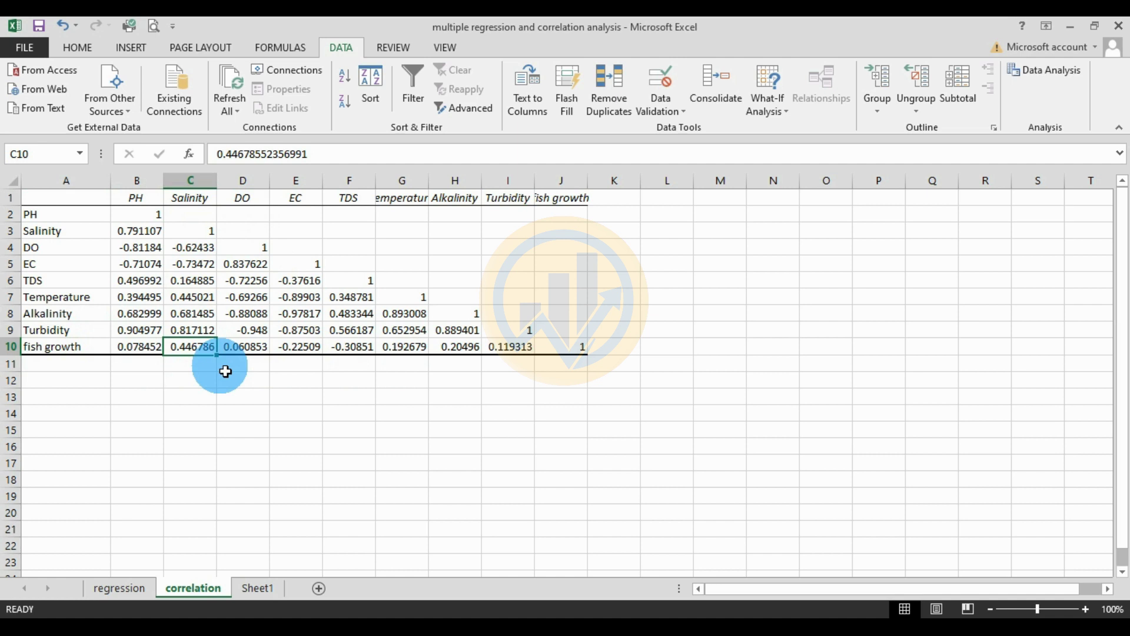
left_click(252, 199)
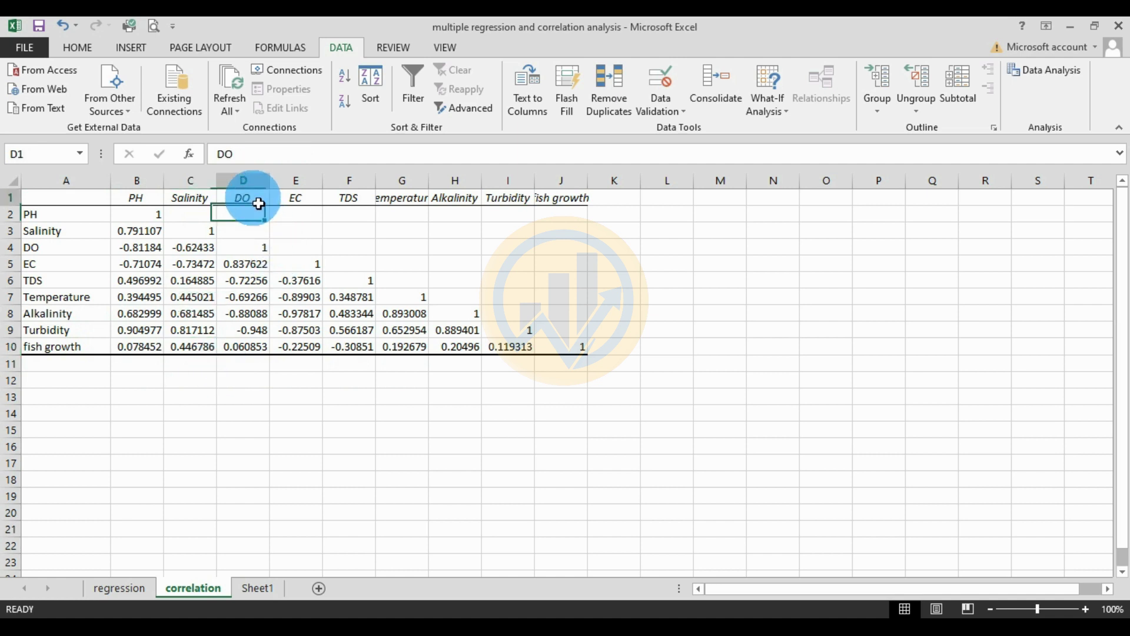
left_click(246, 351)
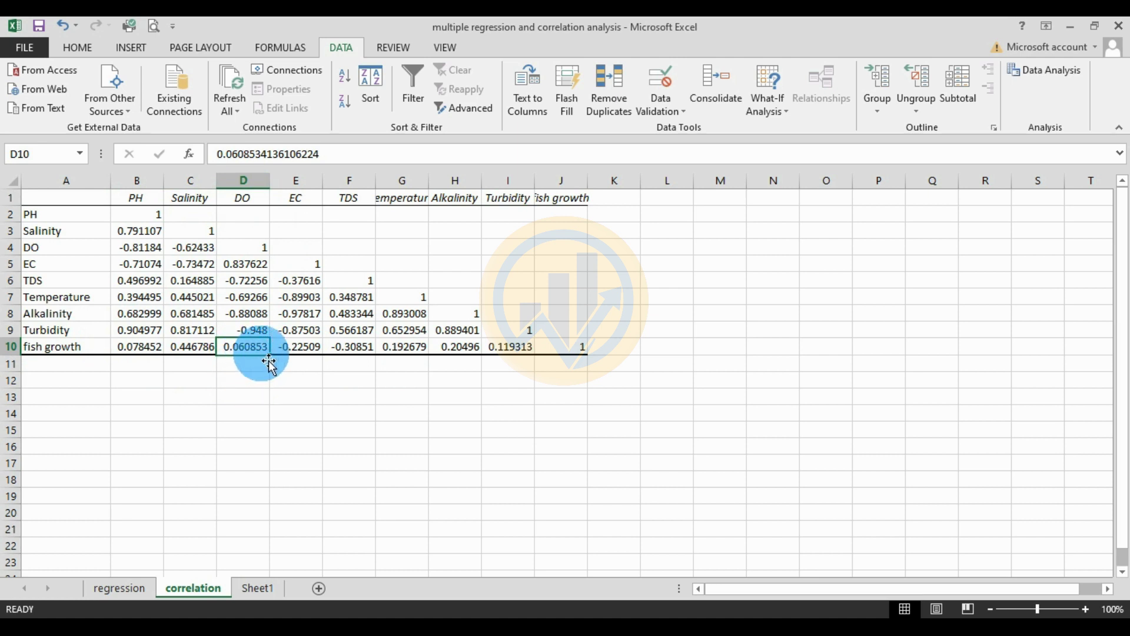
left_click(297, 198)
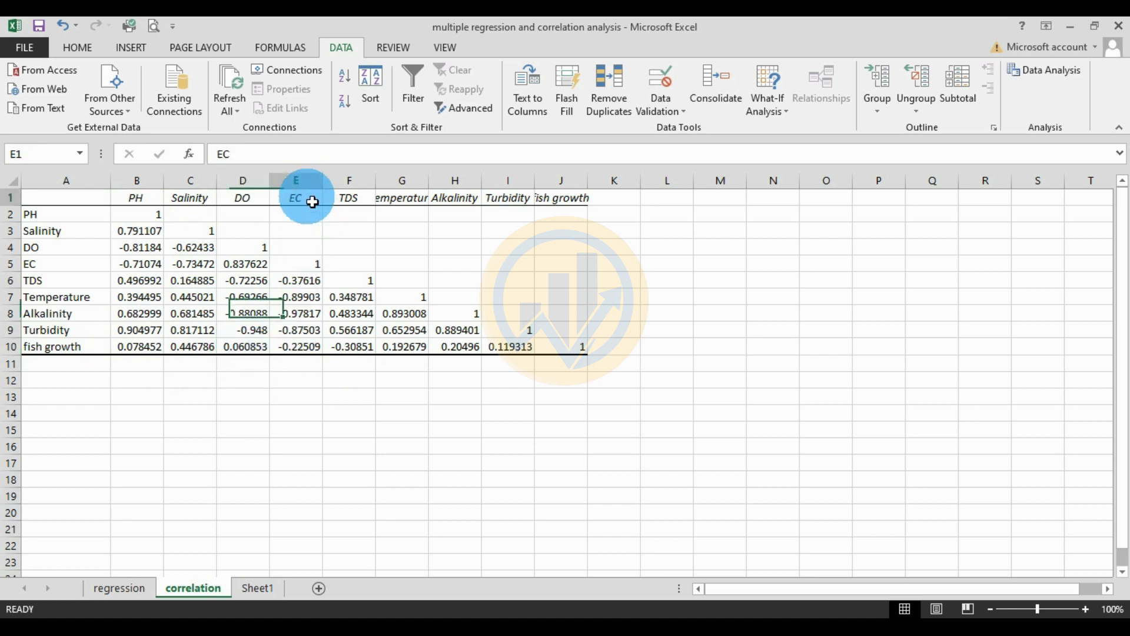
left_click(298, 348)
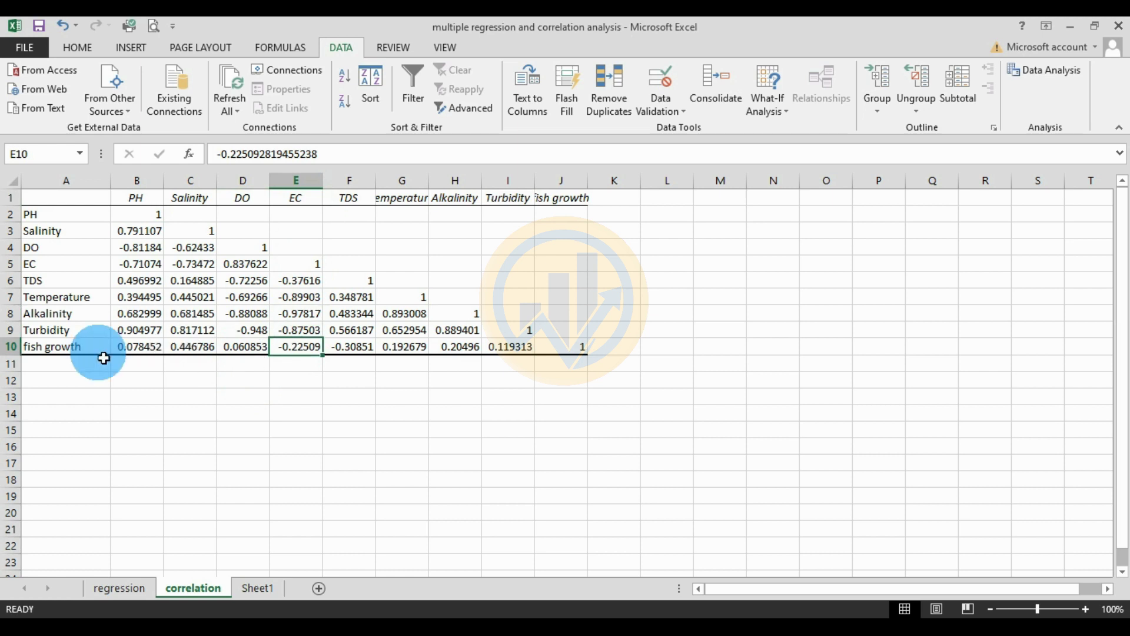
left_click(354, 348)
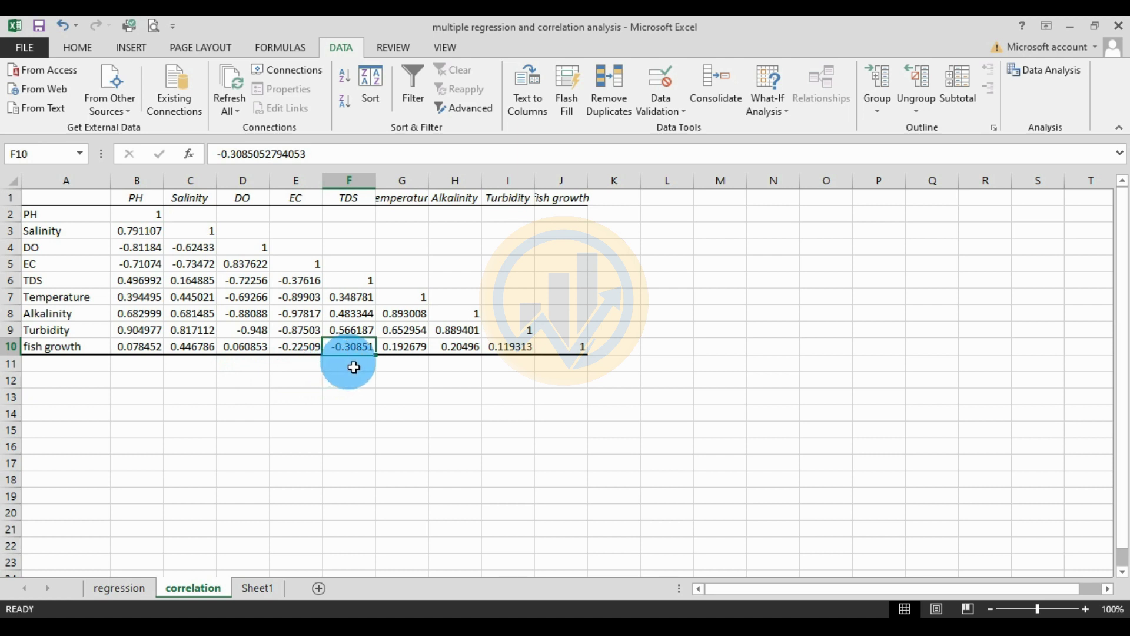
Step: Widen Temperature and Turbidity columns G and I, select A1:J10, and return to the regression sheet
left_click_drag(429, 181, 457, 183)
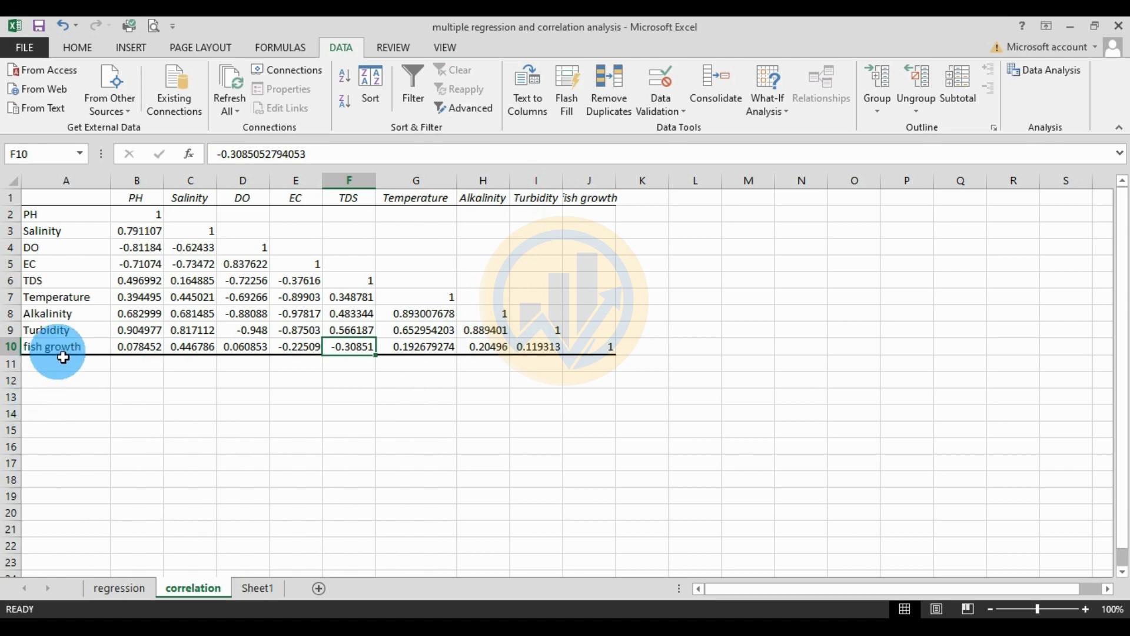
left_click(483, 350)
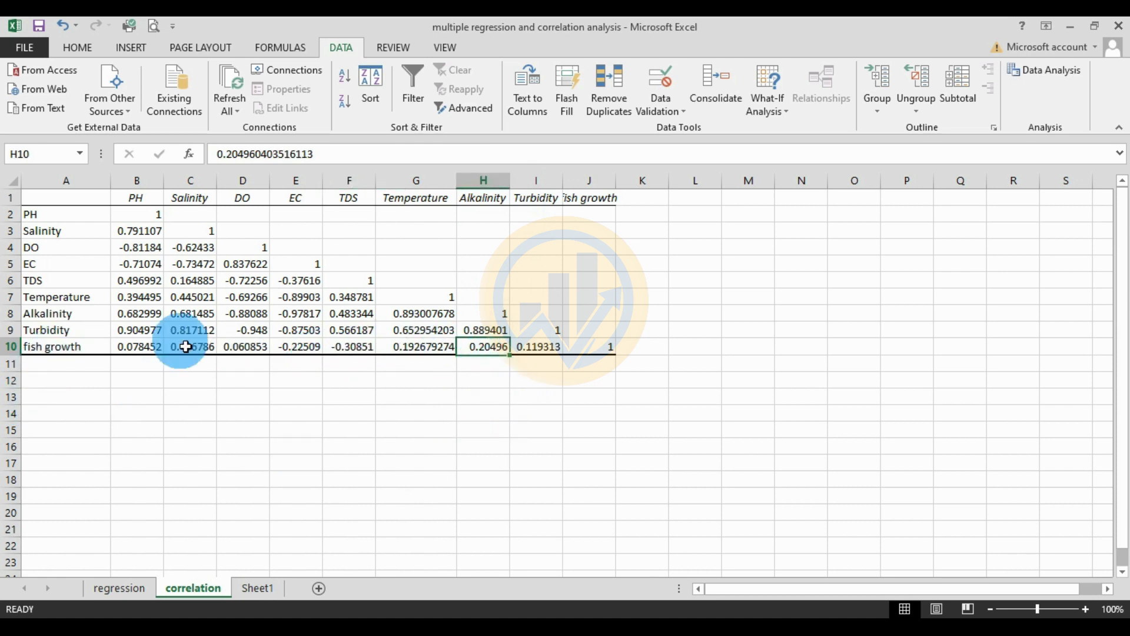
left_click_drag(563, 181, 588, 192)
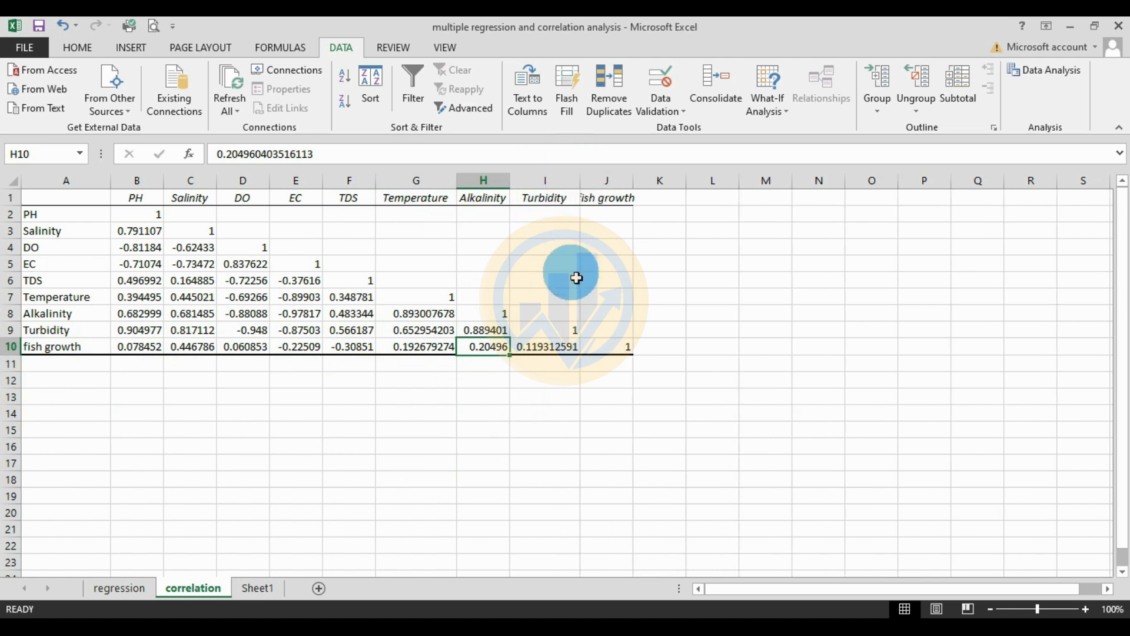
left_click(548, 352)
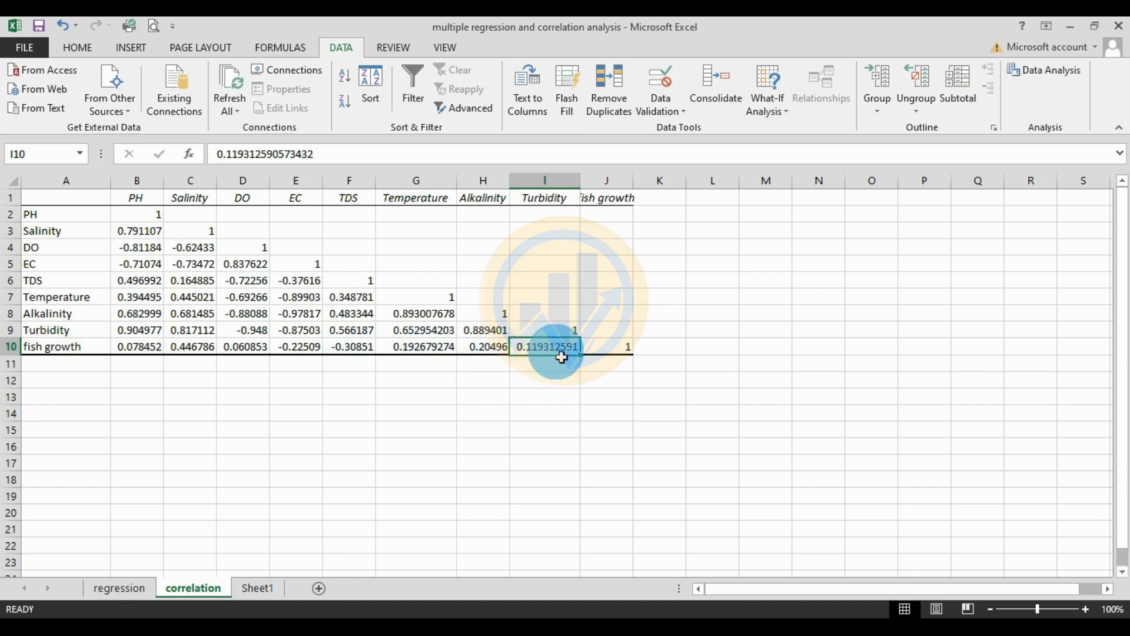
left_click(521, 399)
mouse_move(44, 209)
left_mouse_down()
mouse_move(253, 318)
mouse_move(611, 348)
left_mouse_up()
left_click(124, 589)
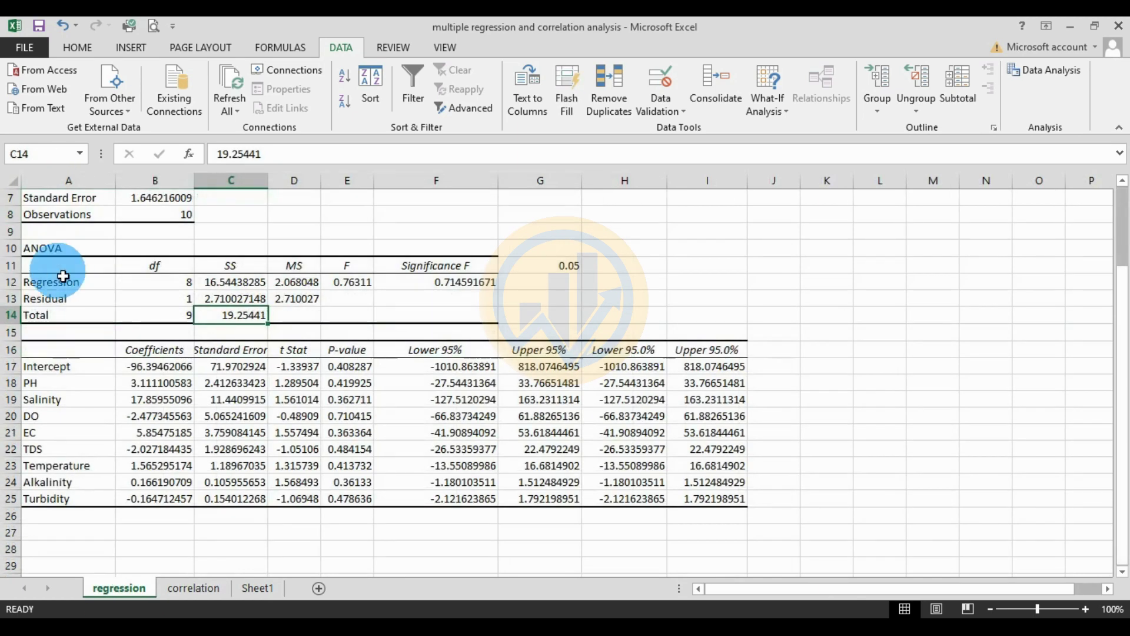